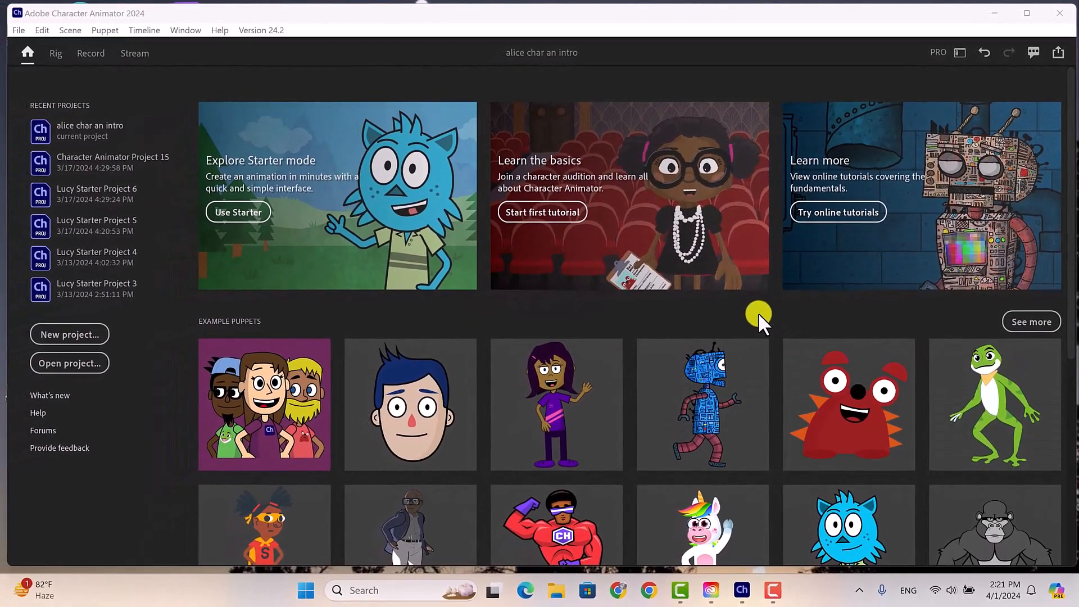
Create a new project named "alice pro tuttorial" in the Character Animator folder
{"action": "scroll", "coordinate": [744, 314], "scroll_direction": "down", "scroll_amount": 1}
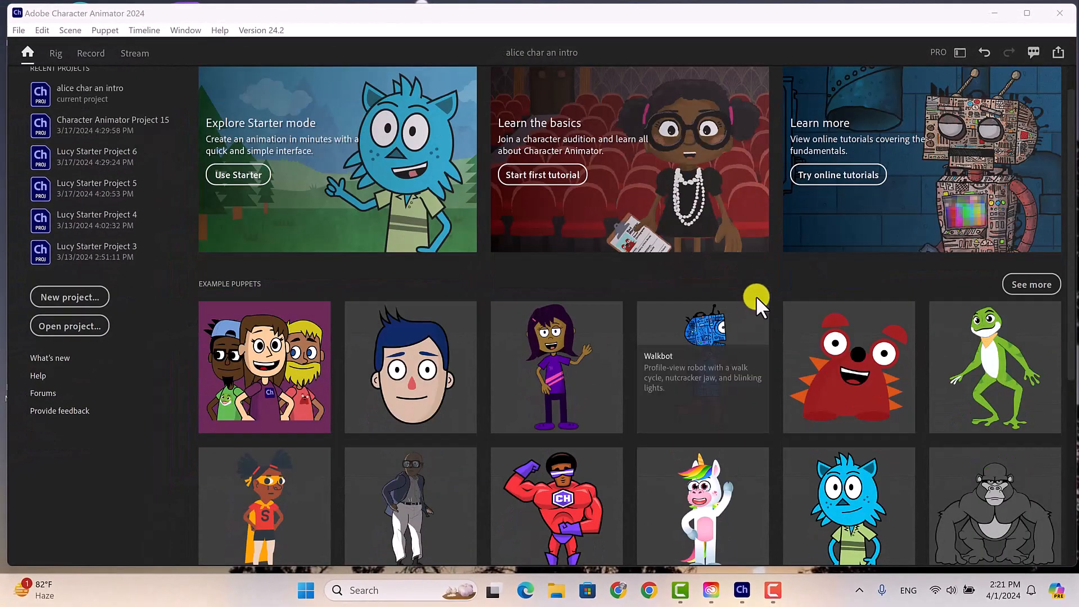
{"action": "scroll", "coordinate": [755, 283], "scroll_direction": "down", "scroll_amount": 1}
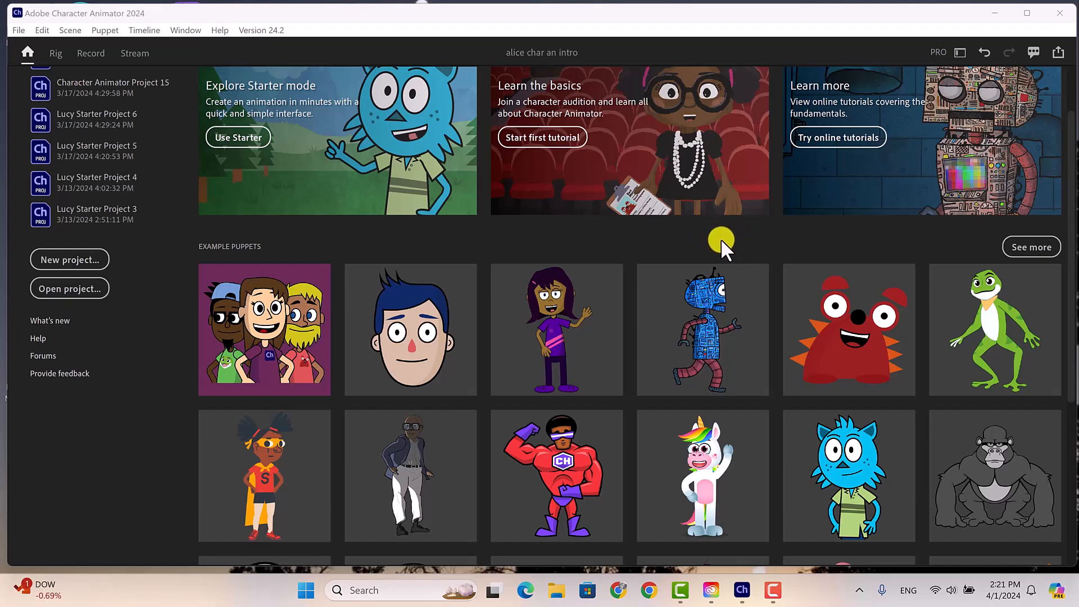
{"action": "scroll", "coordinate": [720, 239], "scroll_direction": "up", "scroll_amount": 1}
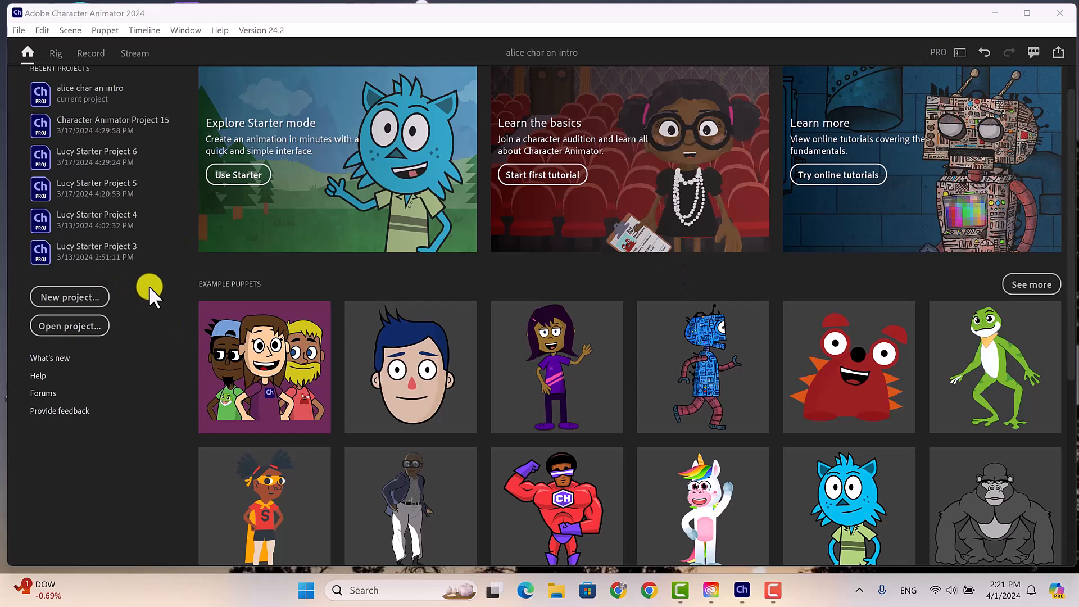
{"action": "left_click", "coordinate": [72, 297]}
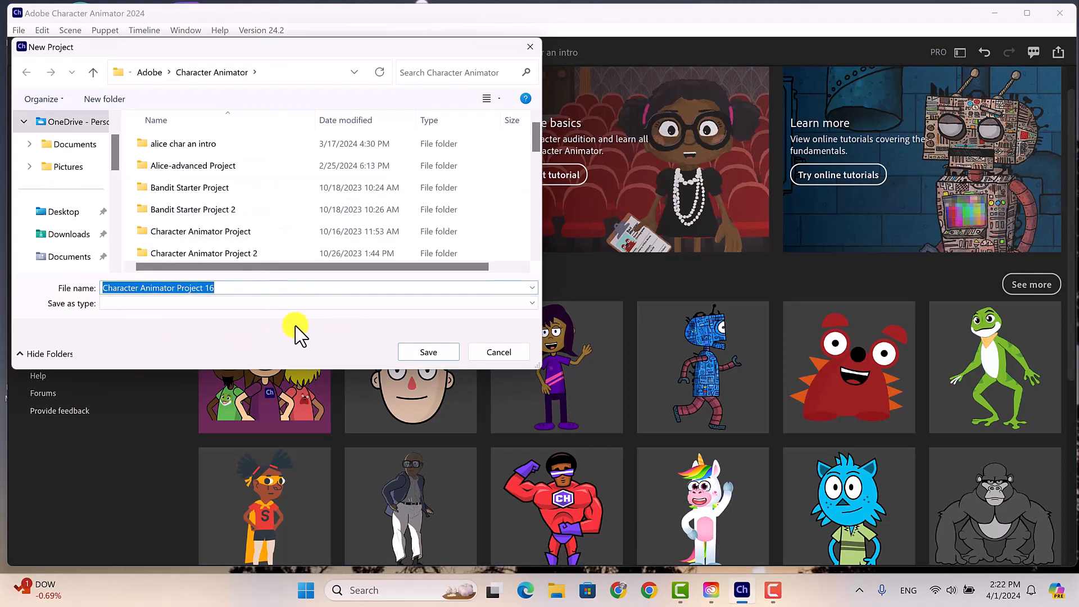
{"action": "type", "text": "alice"}
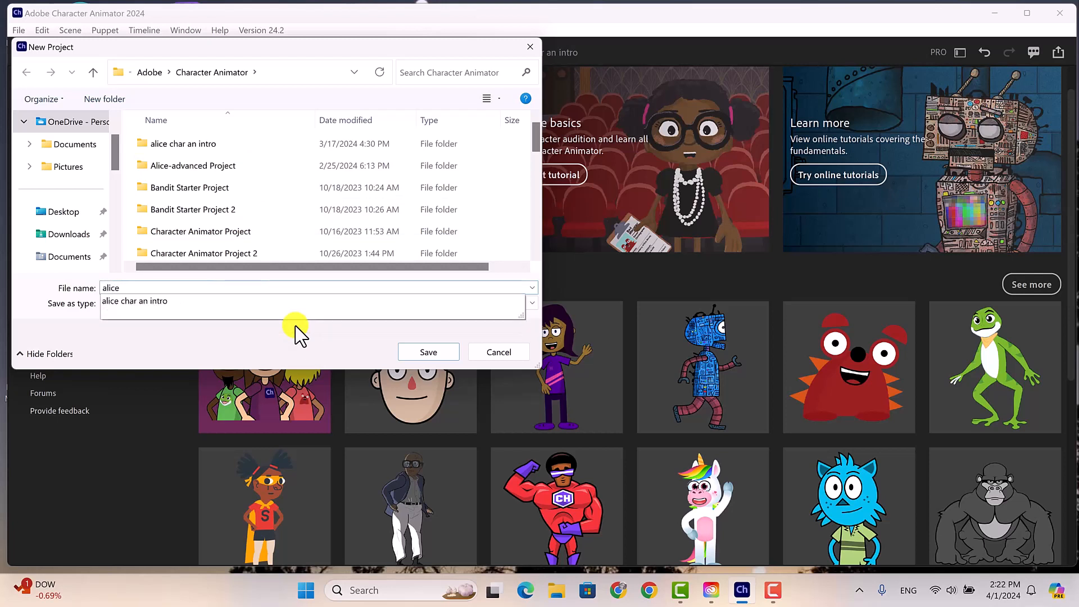
{"action": "type", "text": " pro tut"}
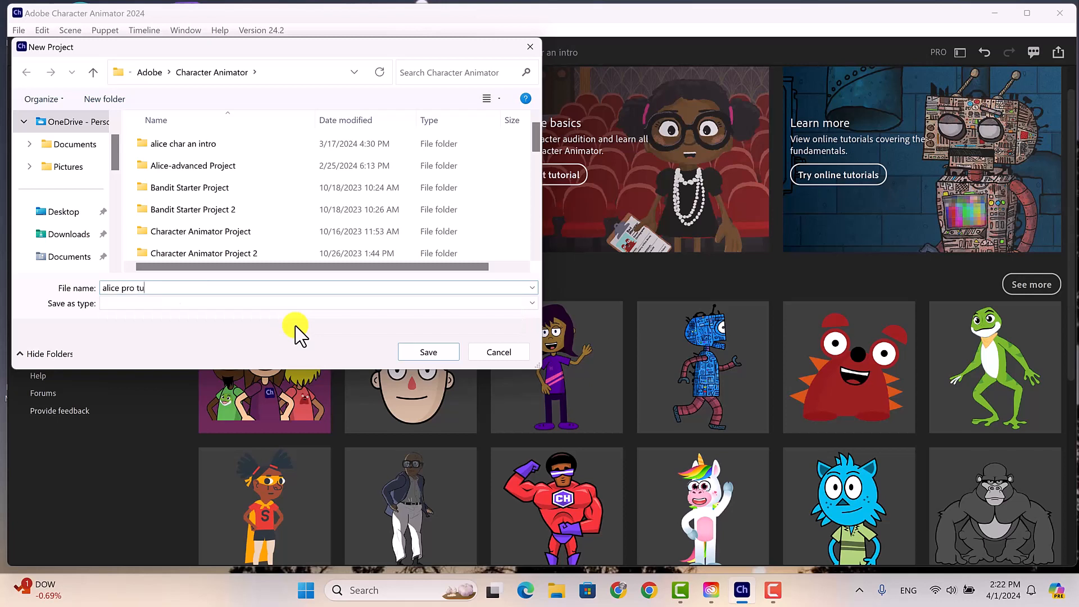
{"action": "type", "text": "tttttttttttttttttttto"}
{"action": "key", "text": "BackSpace"}
{"action": "key", "text": "BackSpace"}
{"action": "key", "text": "BackSpace"}
{"action": "key", "text": "BackSpace"}
{"action": "key", "text": "BackSpace"}
{"action": "key", "text": "BackSpace"}
{"action": "key", "text": "BackSpace"}
{"action": "key", "text": "BackSpace"}
{"action": "key", "text": "BackSpace"}
{"action": "key", "text": "BackSpace"}
{"action": "key", "text": "BackSpace"}
{"action": "key", "text": "BackSpace"}
{"action": "key", "text": "BackSpace"}
{"action": "key", "text": "BackSpace"}
{"action": "key", "text": "BackSpace"}
{"action": "key", "text": "BackSpace"}
{"action": "key", "text": "BackSpace"}
{"action": "key", "text": "BackSpace"}
{"action": "key", "text": "BackSpace"}
{"action": "key", "text": "BackSpace"}
{"action": "key", "text": "BackSpace"}
{"action": "type", "text": "orial"}
{"action": "left_click", "coordinate": [418, 352]}
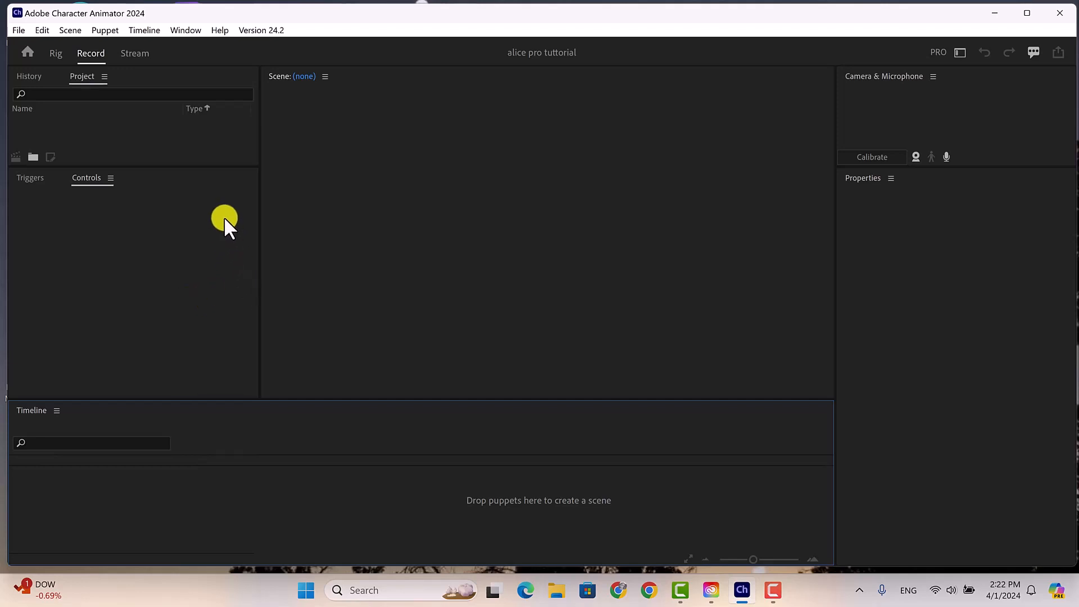
Import the Alice-advanced puppet from the alice-skinny-jeans folder inside the Desktop's imported puppets folder
{"action": "left_click", "coordinate": [19, 31]}
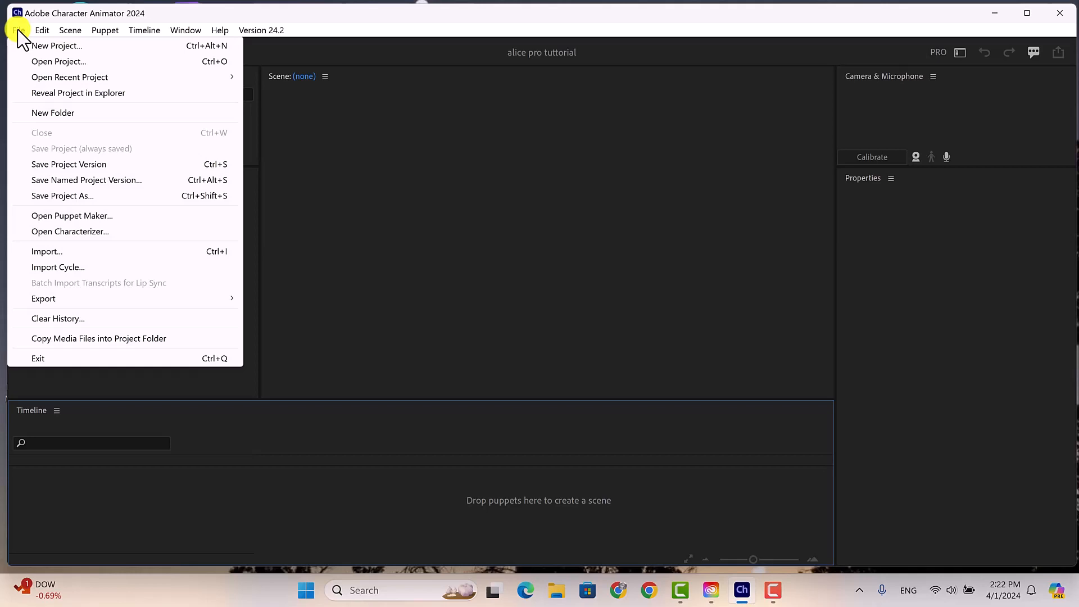
{"action": "left_click", "coordinate": [50, 250]}
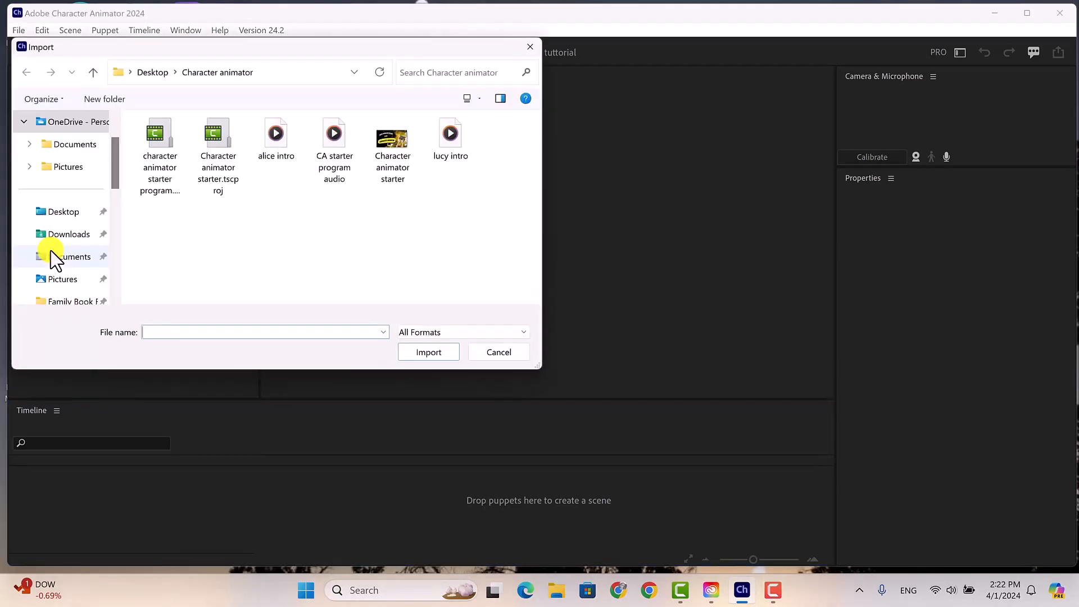
{"action": "left_click", "coordinate": [94, 72]}
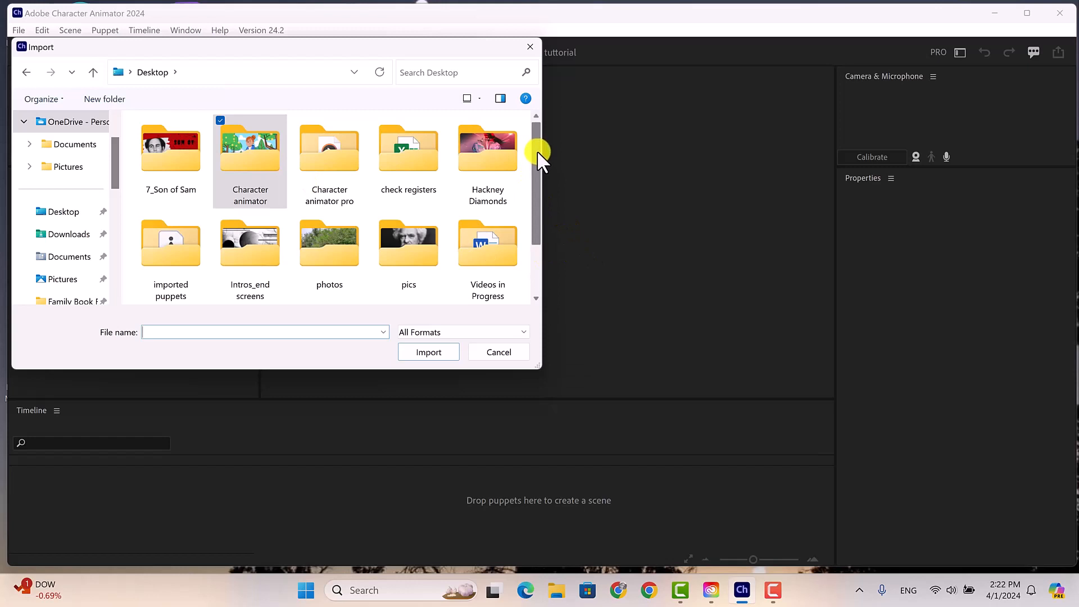
{"action": "left_click_drag", "start_coordinate": [538, 150], "coordinate": [537, 184]}
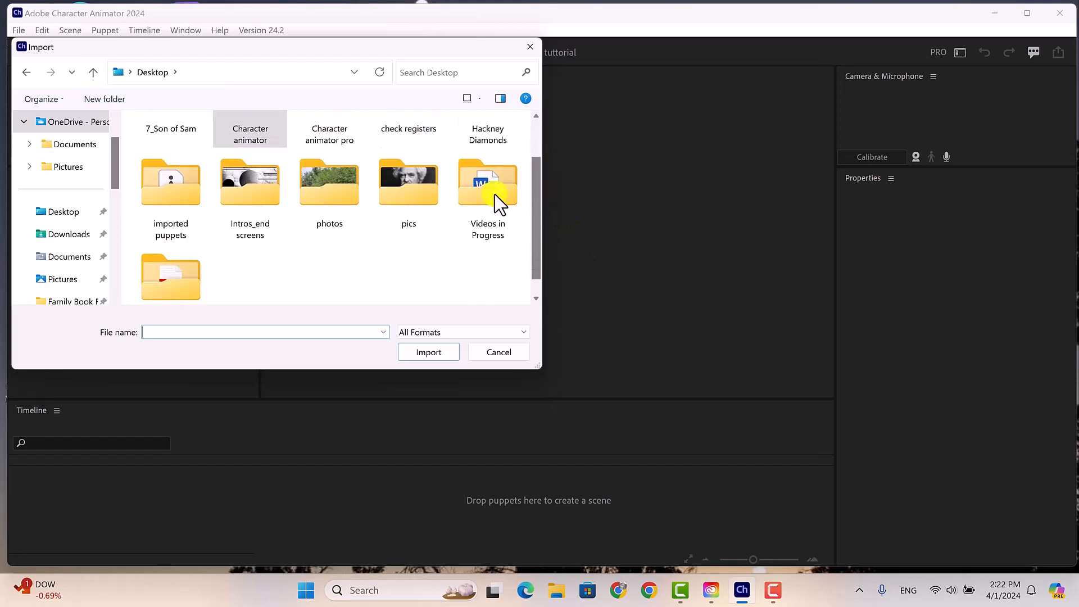
{"action": "double_click", "coordinate": [179, 196]}
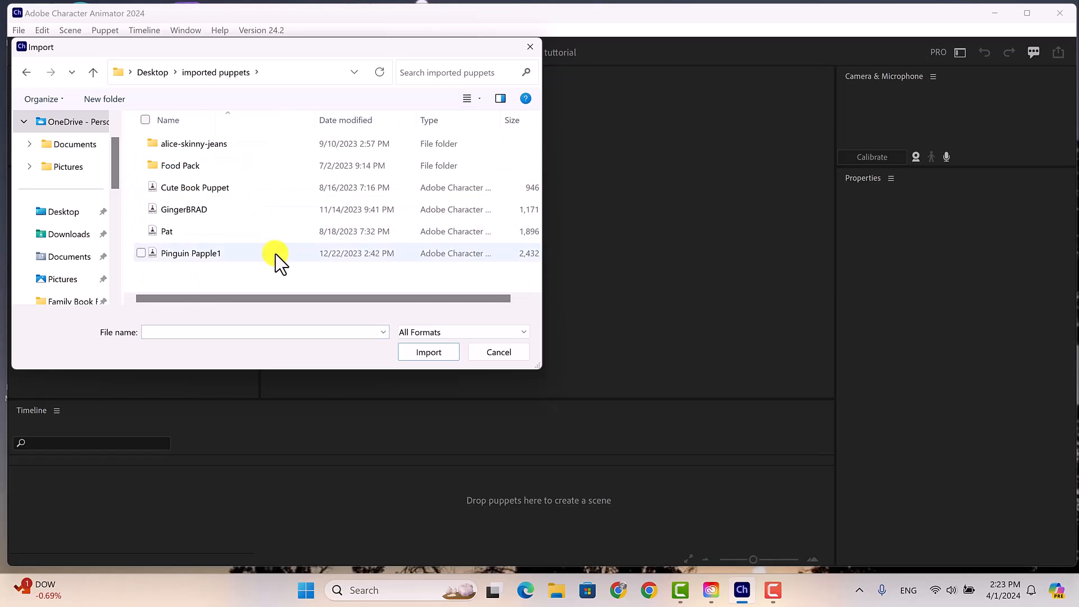
{"action": "left_click", "coordinate": [153, 145]}
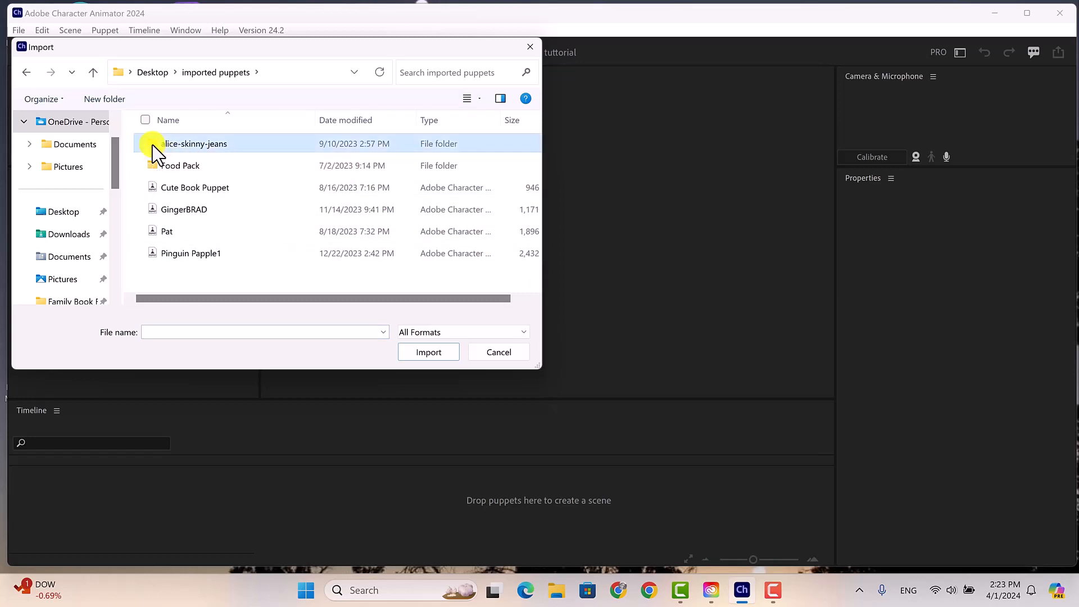
{"action": "double_click", "coordinate": [169, 147]}
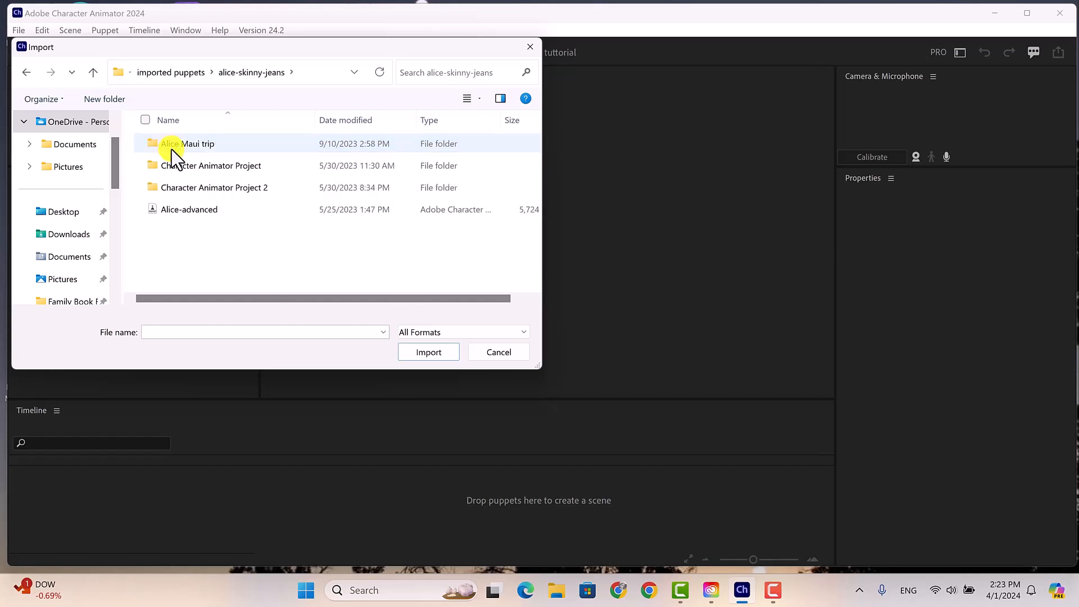
{"action": "left_click", "coordinate": [204, 213]}
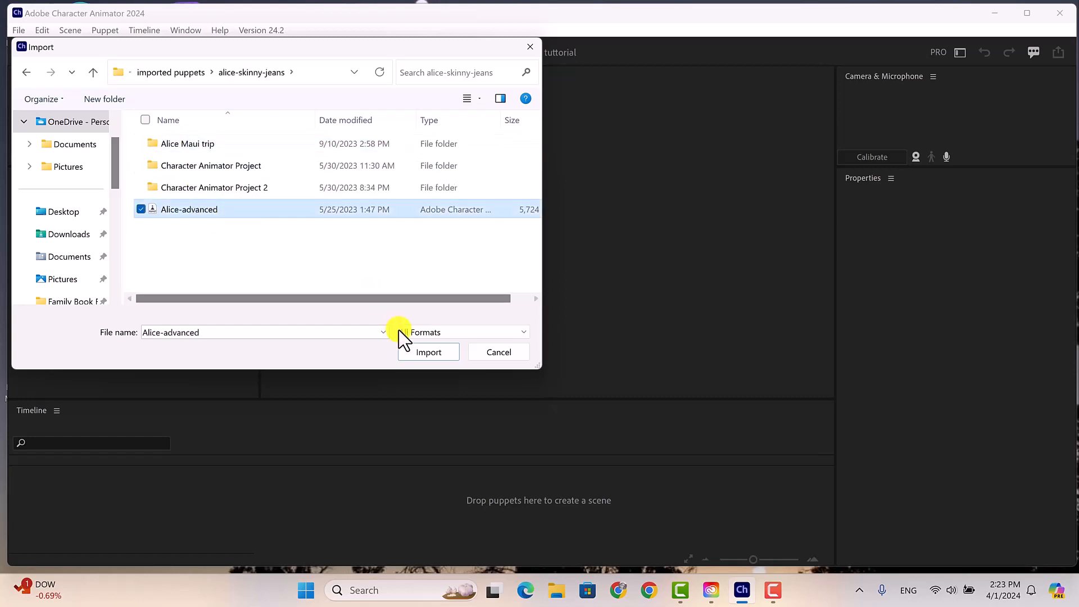
{"action": "left_click", "coordinate": [426, 356]}
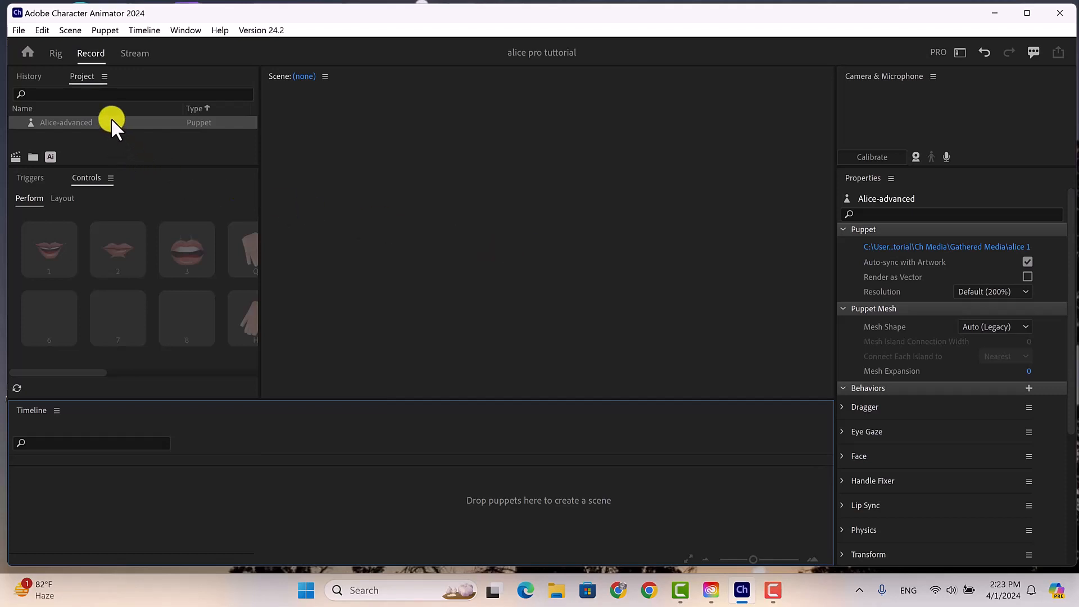
Create a scene from the Alice-advanced puppet and set its background to the city street with brick townhouses and a lamp post
{"action": "left_click_drag", "start_coordinate": [112, 124], "coordinate": [110, 470]}
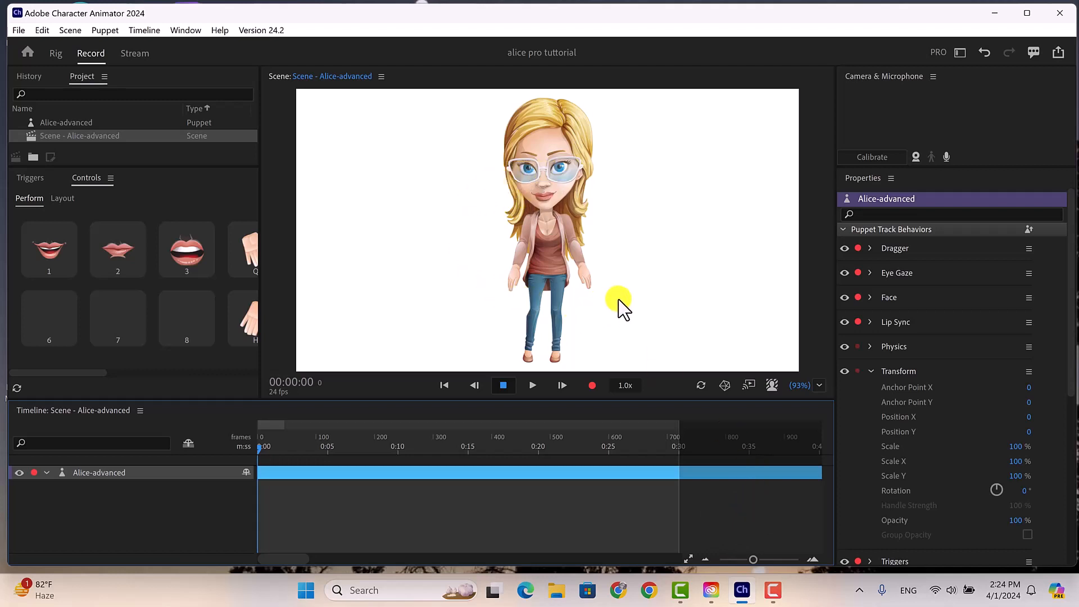
{"action": "left_click", "coordinate": [772, 385]}
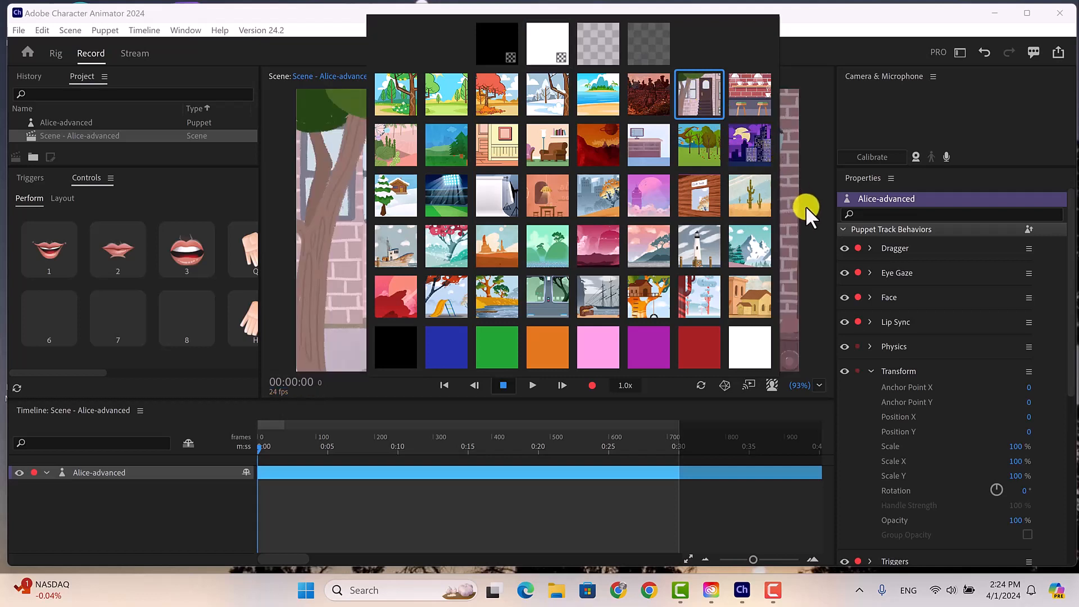
{"action": "left_click", "coordinate": [816, 235]}
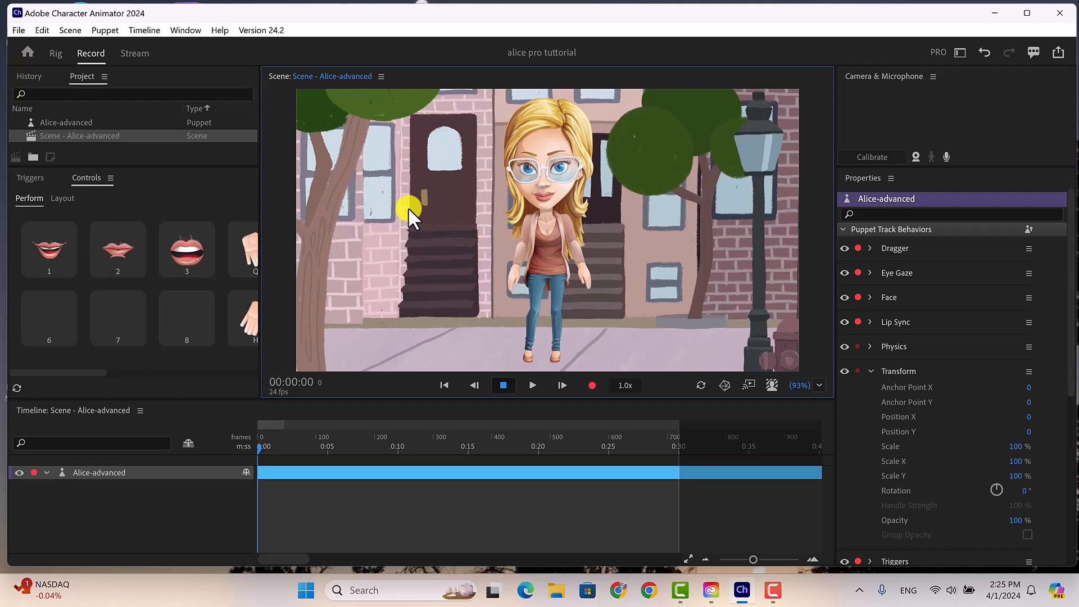
Import zodiac puppet intro audio from the Desktop's Character animator pro folder and add it to the timeline below the puppet track
{"action": "left_click", "coordinate": [19, 31]}
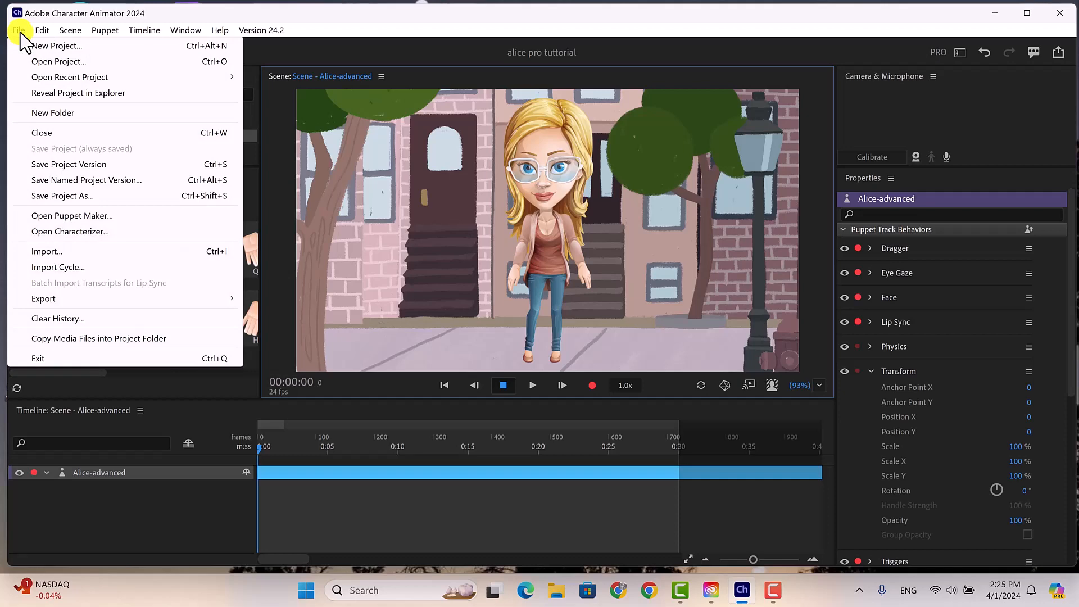
{"action": "left_click", "coordinate": [46, 252]}
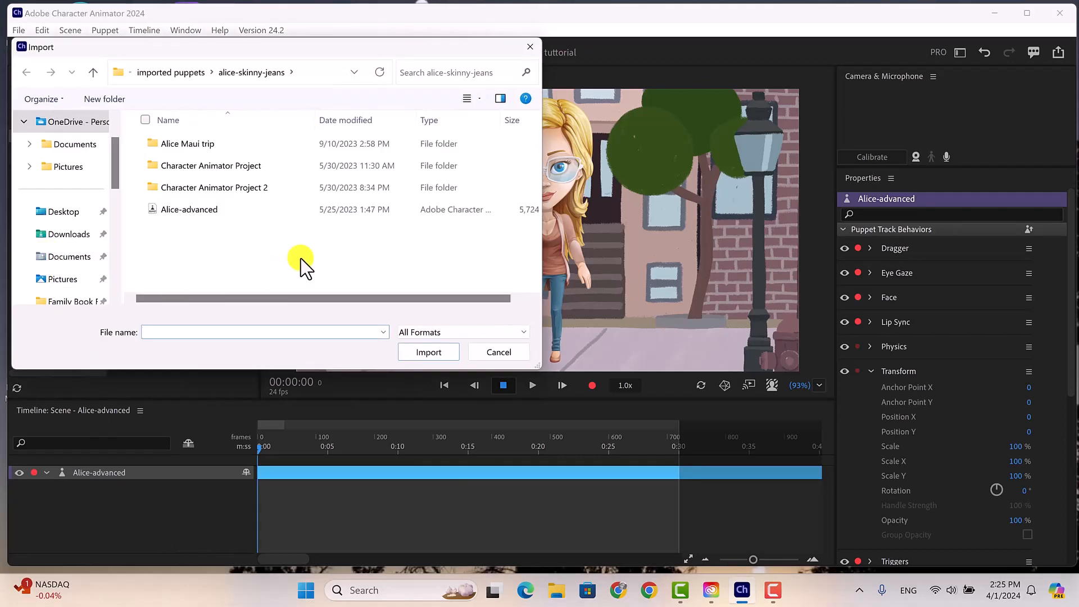
{"action": "left_click", "coordinate": [93, 72]}
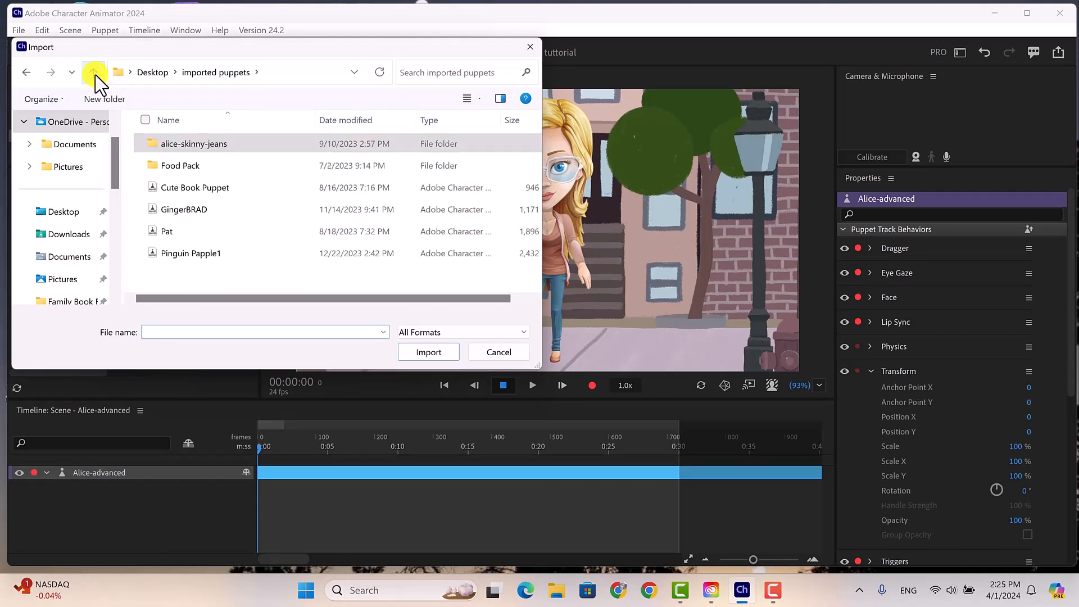
{"action": "left_click", "coordinate": [151, 75]}
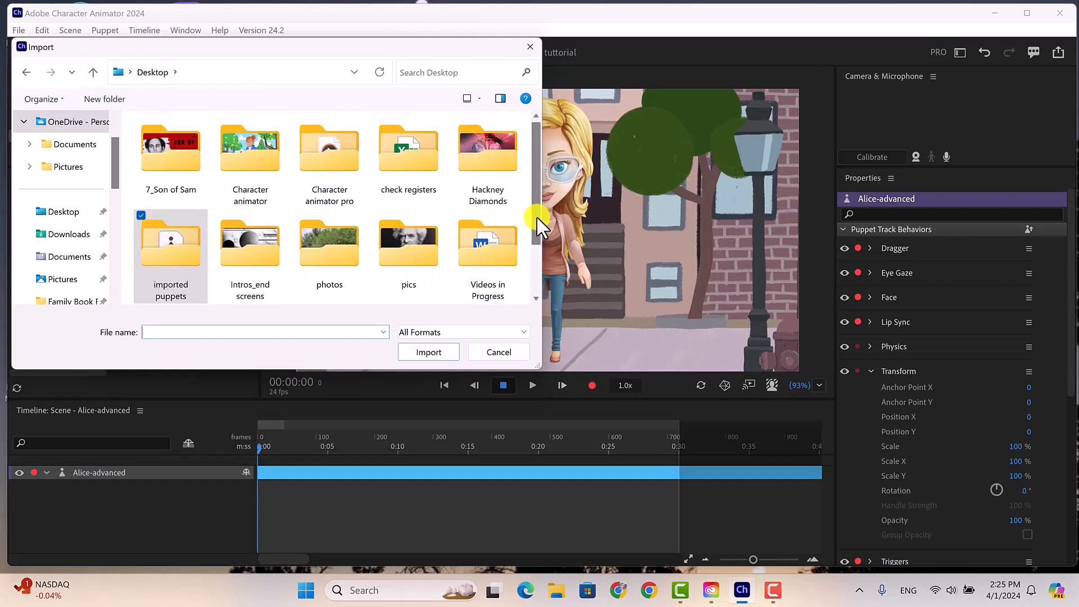
{"action": "left_click_drag", "start_coordinate": [538, 221], "coordinate": [536, 272]}
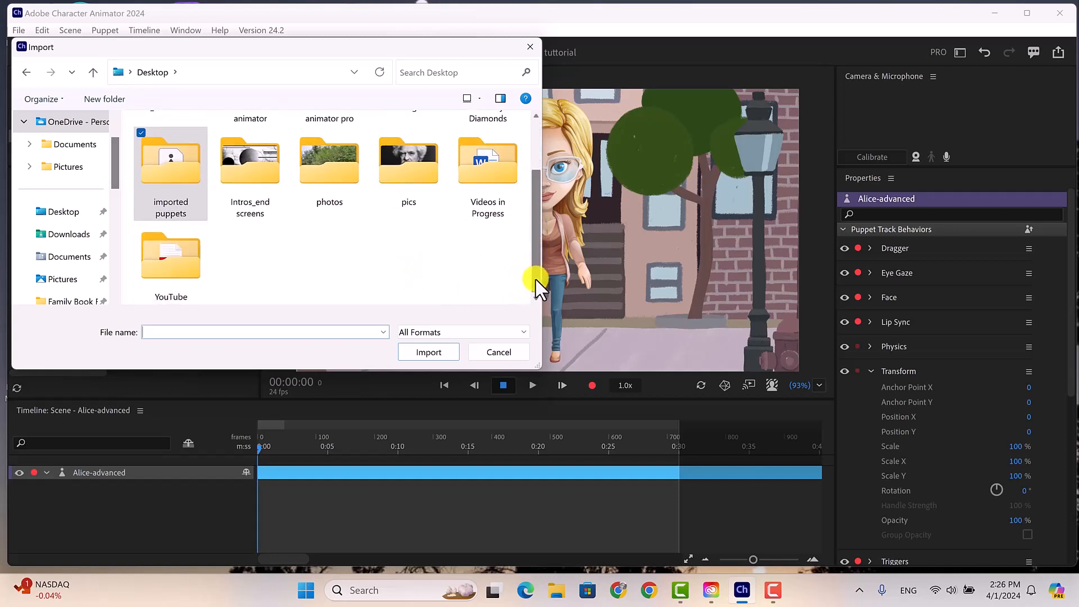
{"action": "left_click_drag", "start_coordinate": [536, 279], "coordinate": [535, 231]}
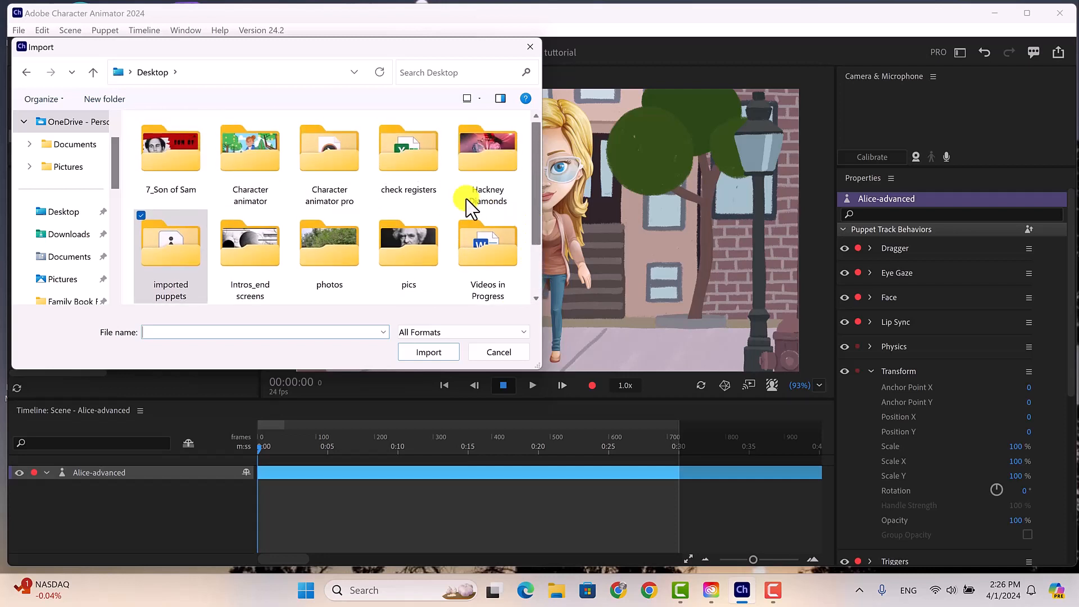
{"action": "double_click", "coordinate": [338, 157]}
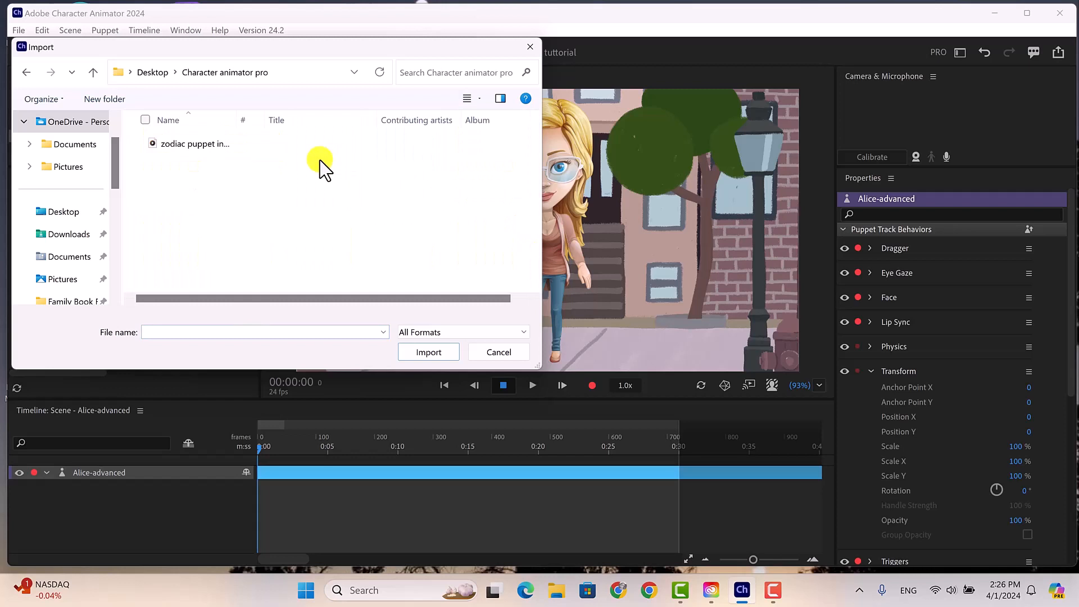
{"action": "left_click", "coordinate": [187, 143]}
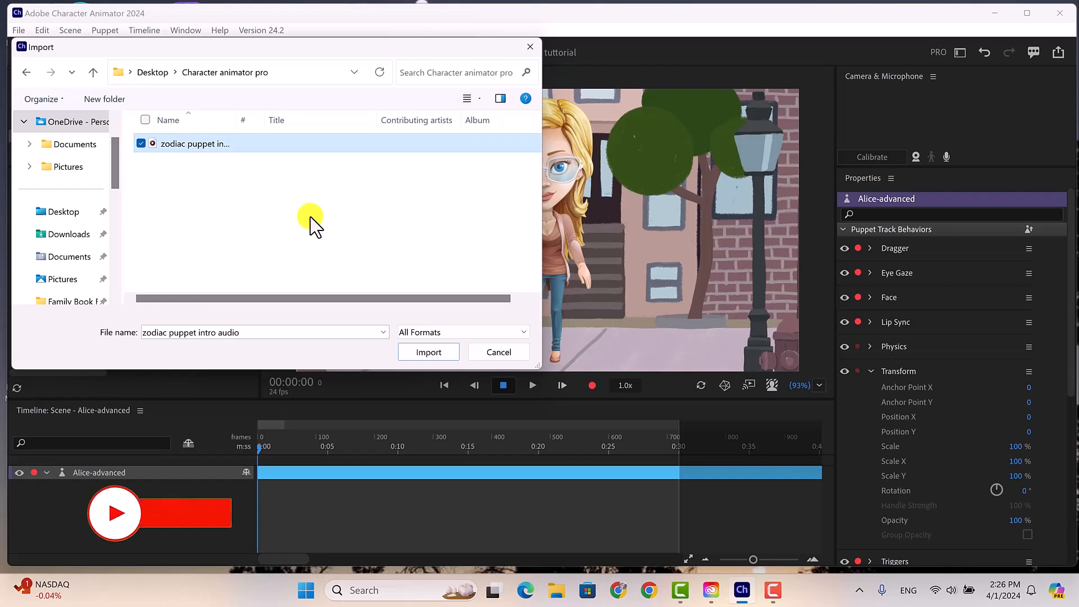
{"action": "left_click", "coordinate": [423, 352]}
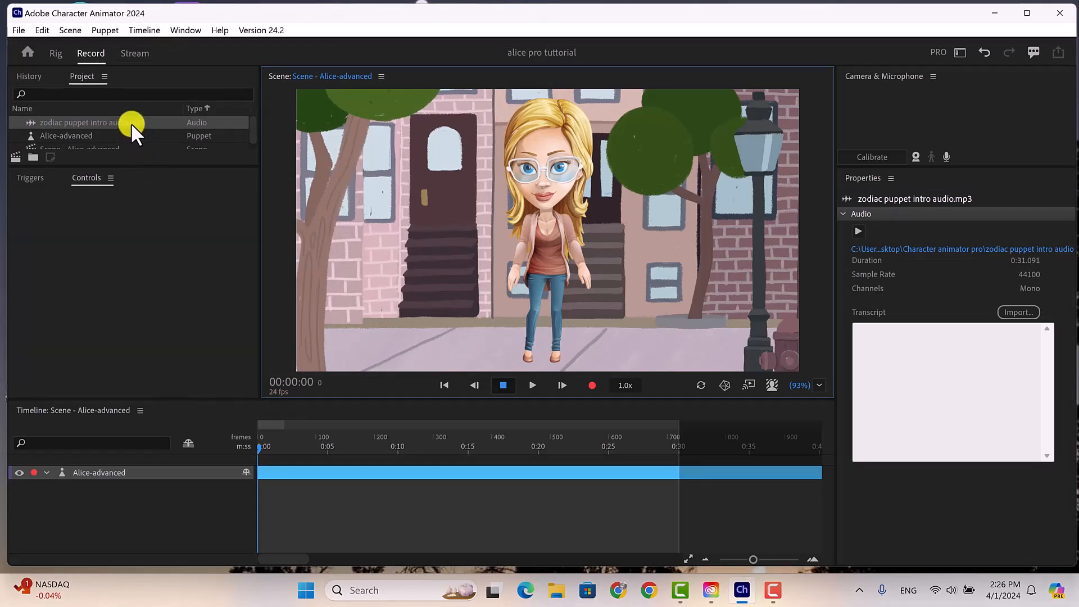
{"action": "left_click_drag", "start_coordinate": [132, 122], "coordinate": [124, 320]}
{"action": "left_click_drag", "start_coordinate": [126, 487], "coordinate": [129, 491]}
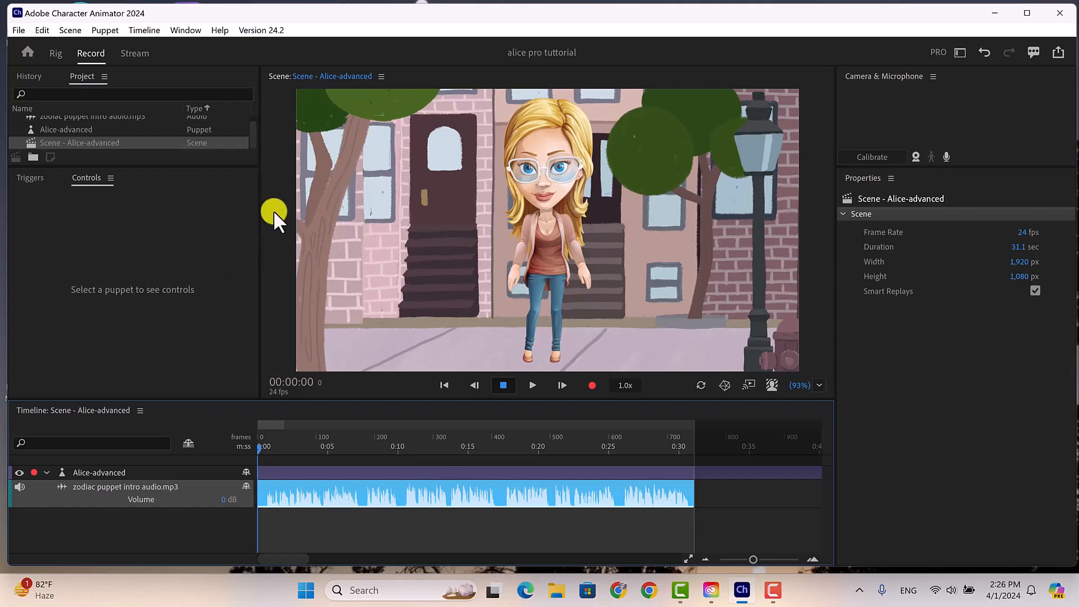
Compute a lip sync take from the scene audio and play back the opening seconds of the scene to check it
{"action": "left_click", "coordinate": [148, 30]}
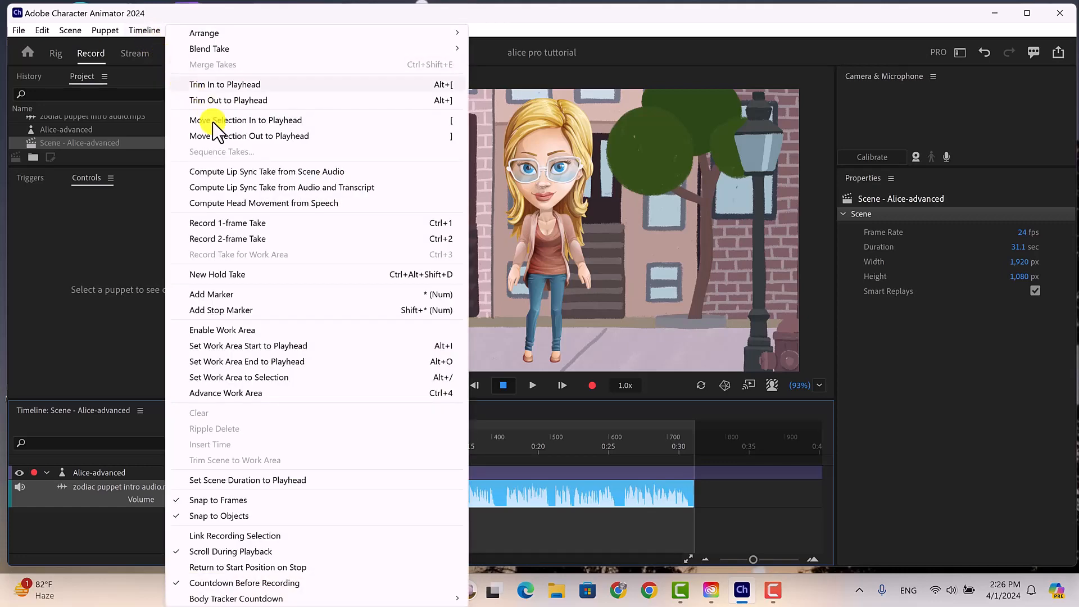
{"action": "left_click", "coordinate": [259, 179]}
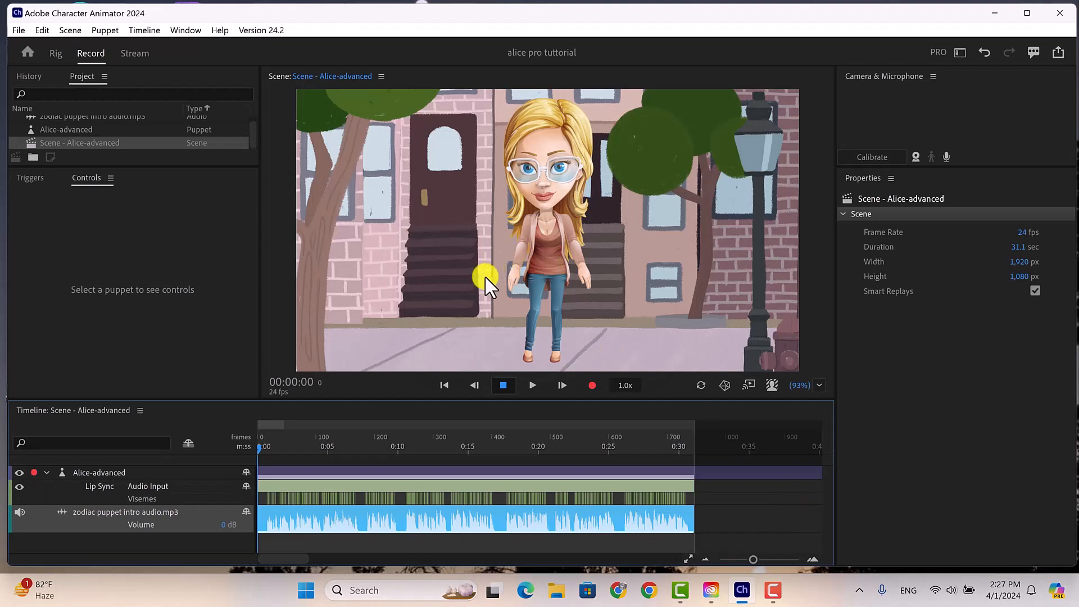
{"action": "left_click", "coordinate": [533, 387]}
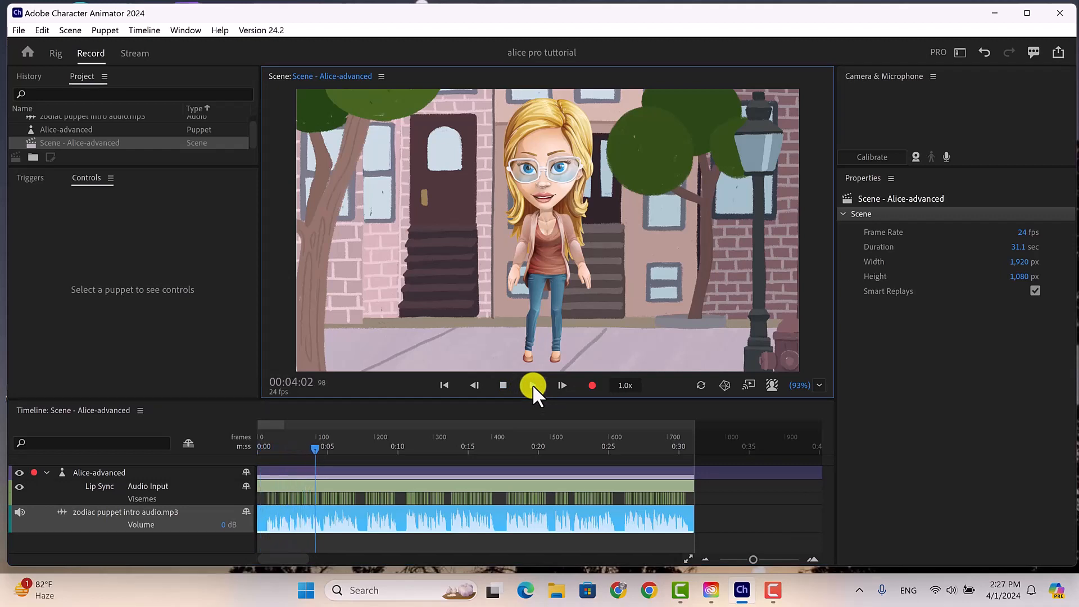
{"action": "left_click", "coordinate": [502, 385]}
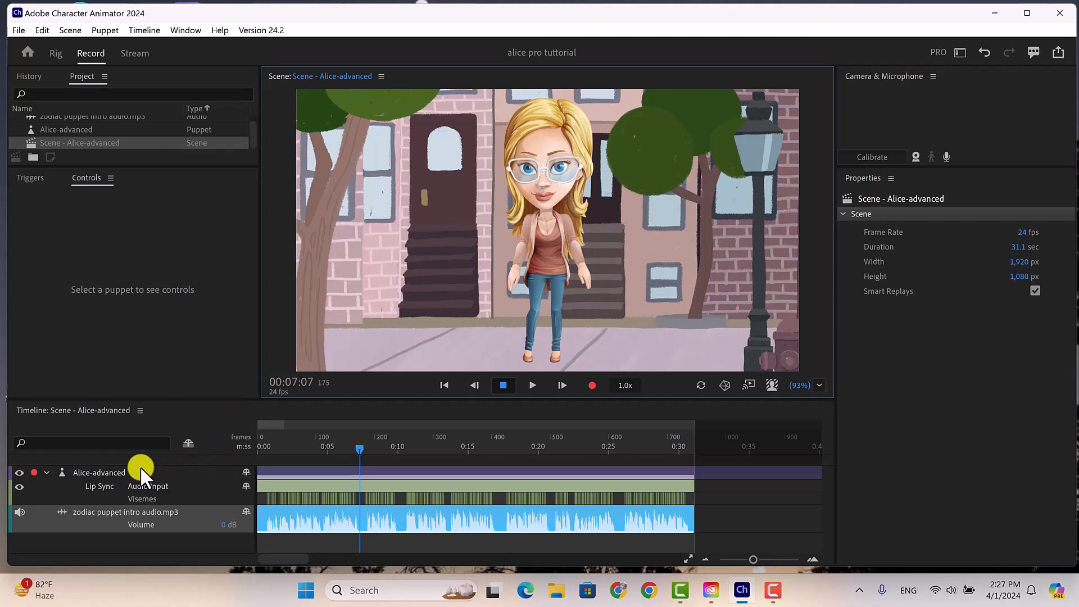
Disarm the Lip Sync behavior on the Alice-advanced puppet track so it is excluded from recording
{"action": "left_click", "coordinate": [93, 471]}
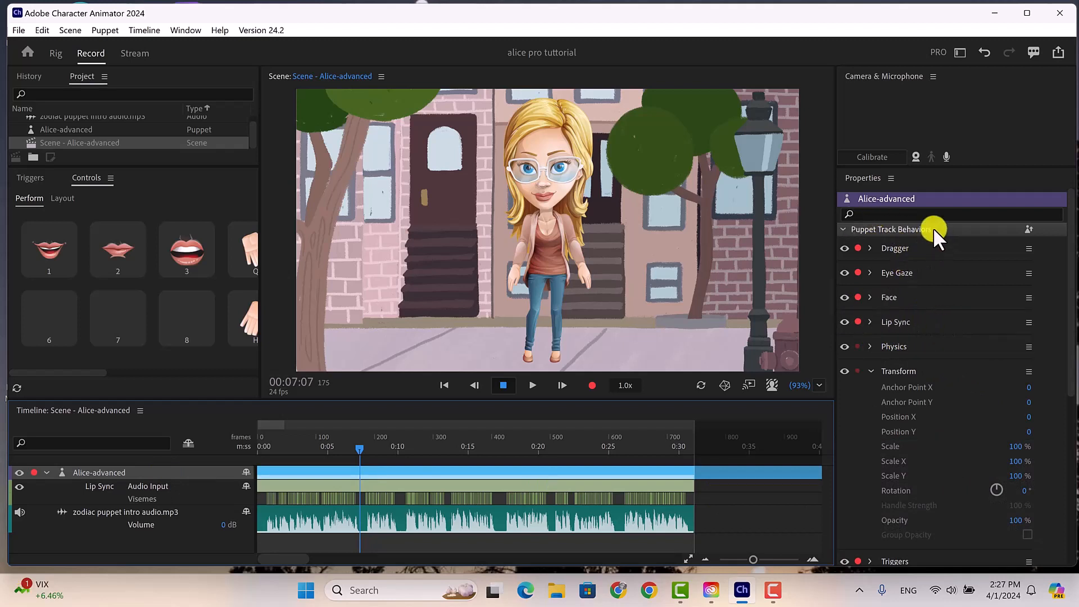
{"action": "left_click", "coordinate": [858, 321]}
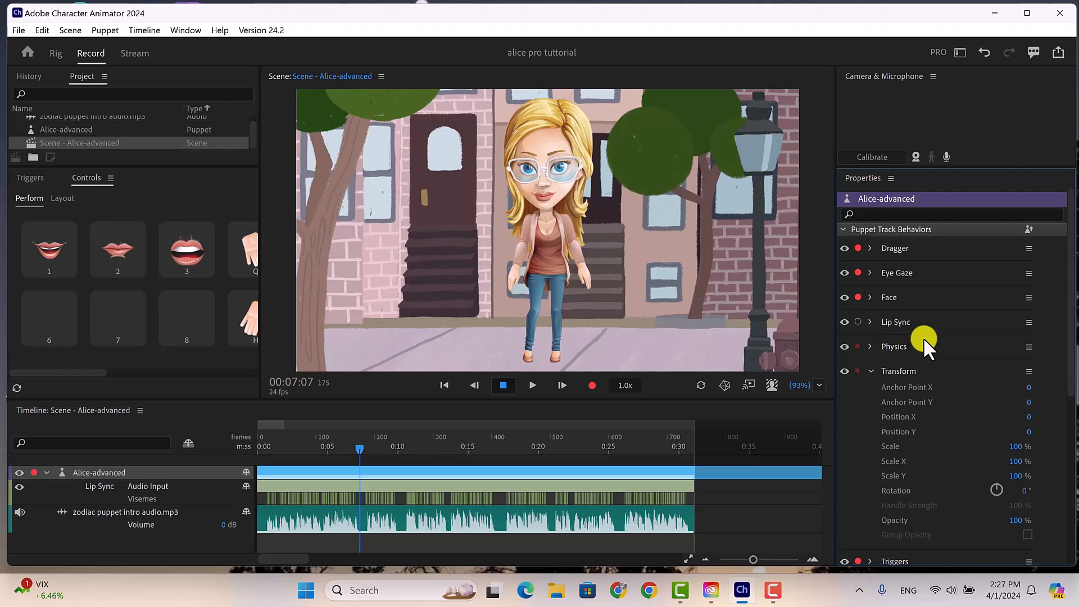
Calibrate the webcam to the performer's rest pose and record a camera take of the puppet's face and eye gaze from the scene start to about 35 seconds
{"action": "left_click", "coordinate": [916, 156]}
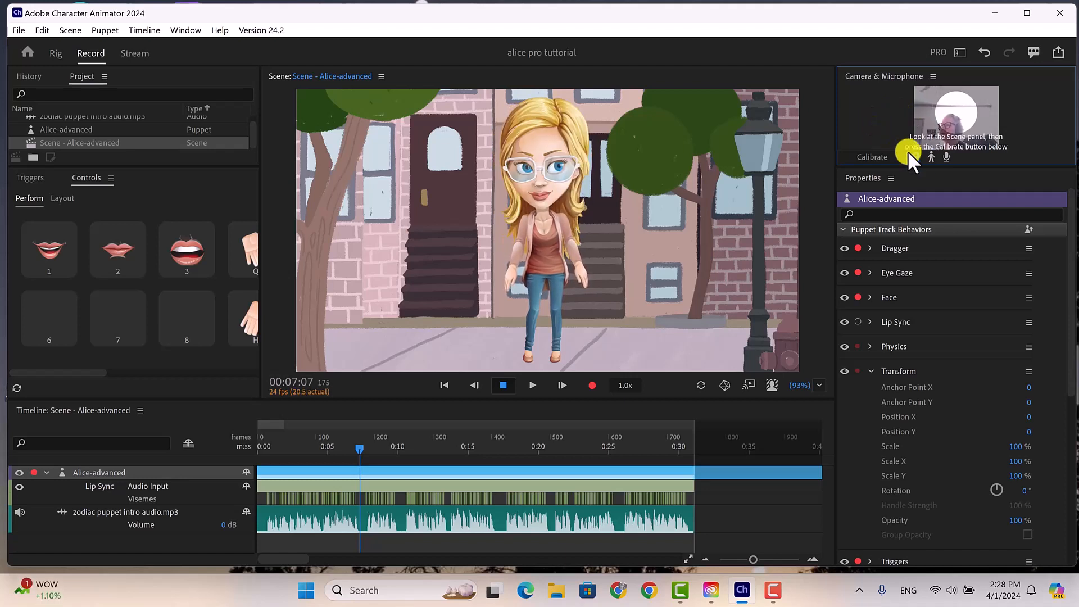
{"action": "left_click", "coordinate": [872, 154]}
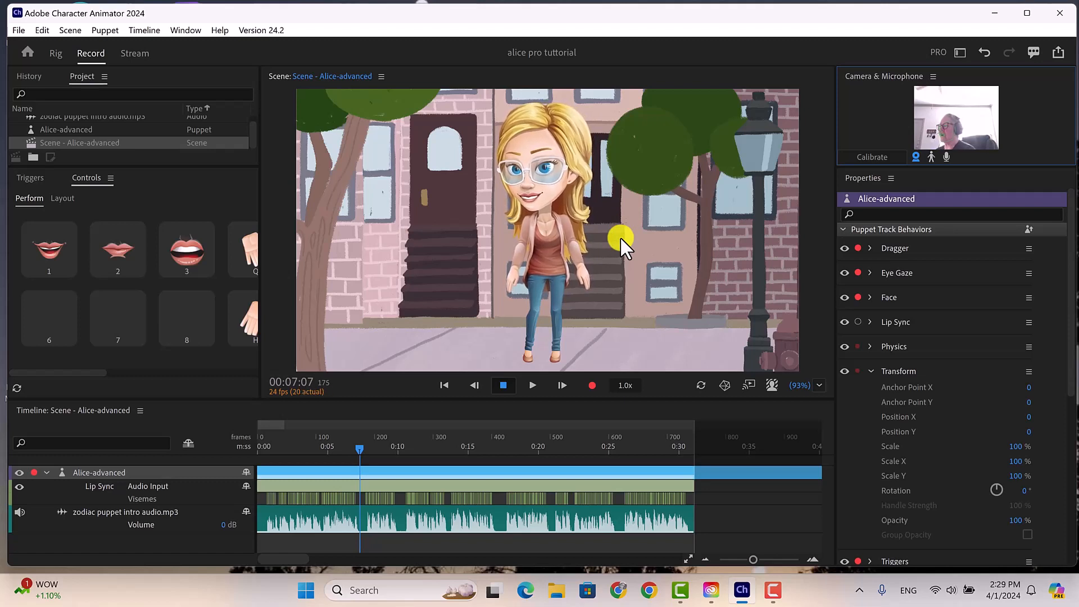
{"action": "left_click", "coordinate": [445, 385]}
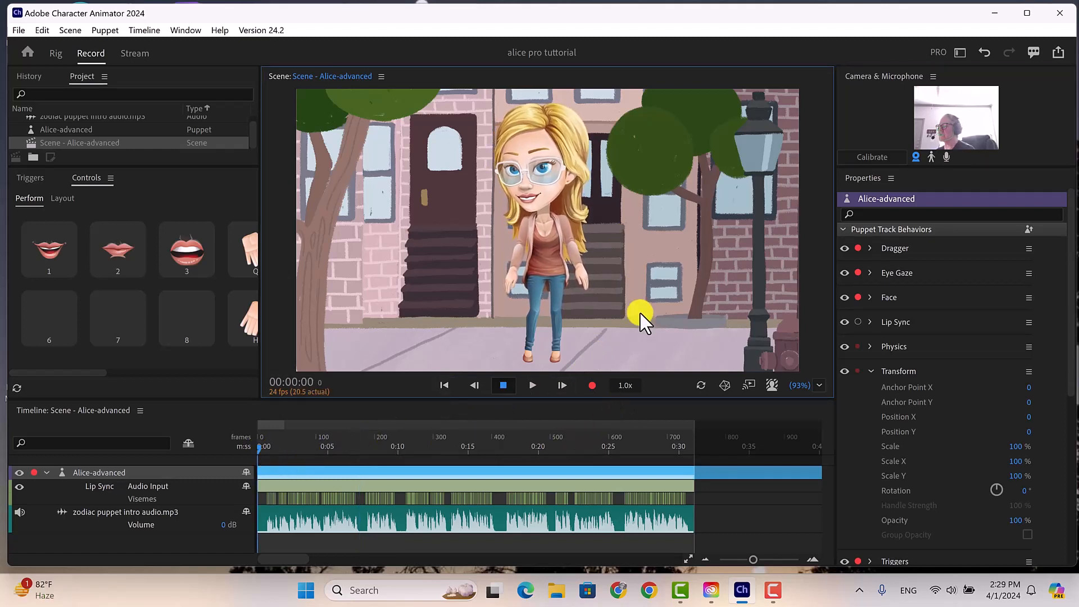
{"action": "left_click", "coordinate": [592, 385]}
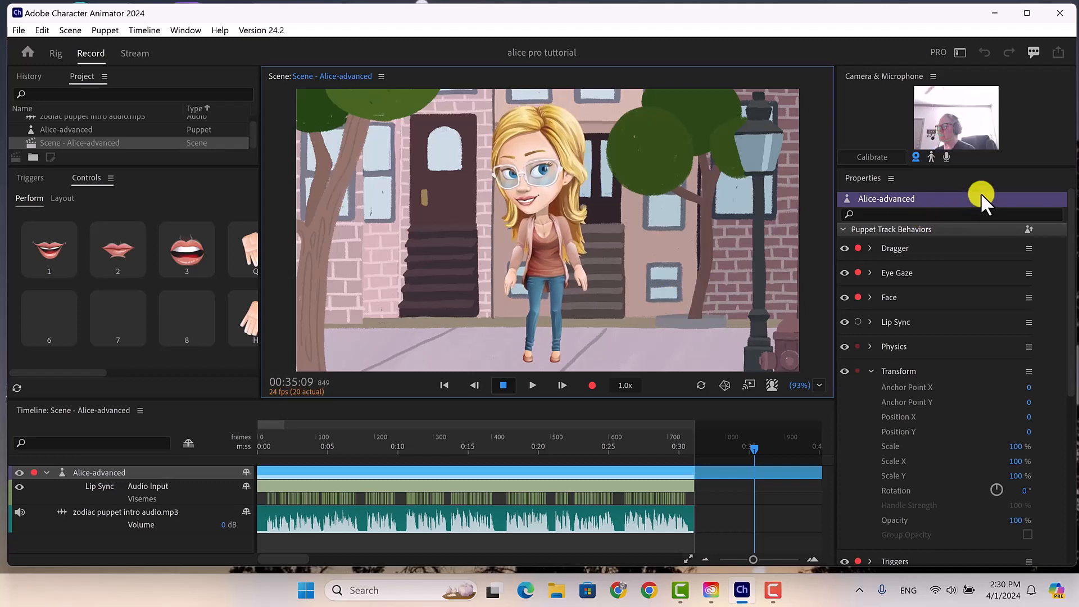
{"action": "left_click", "coordinate": [916, 156]}
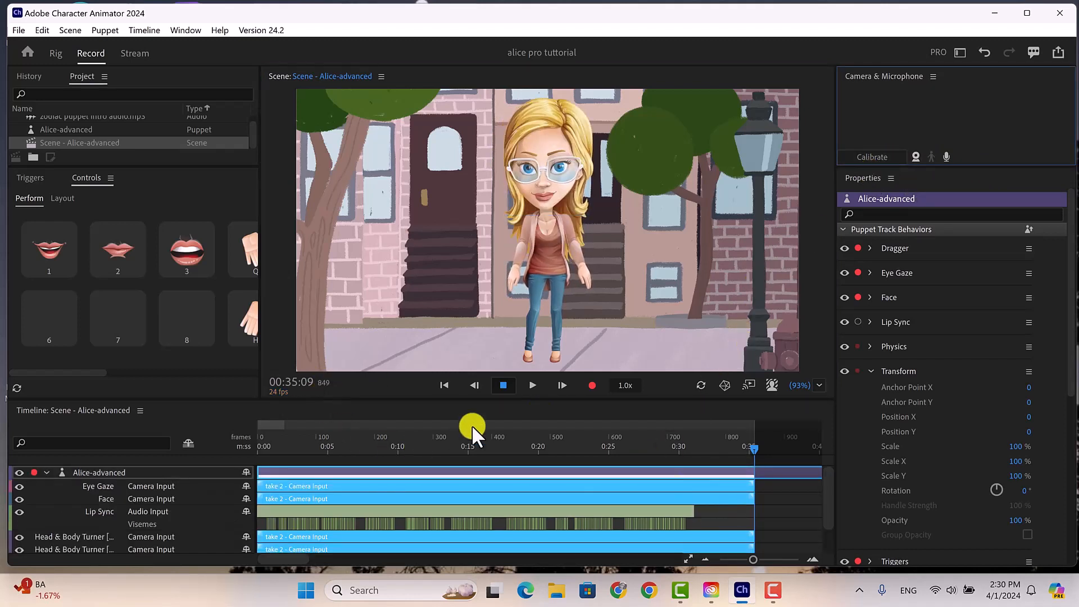
Return to the scene start and rehearse moving both of the puppet's wrists in the scene without recording
{"action": "left_click", "coordinate": [444, 383]}
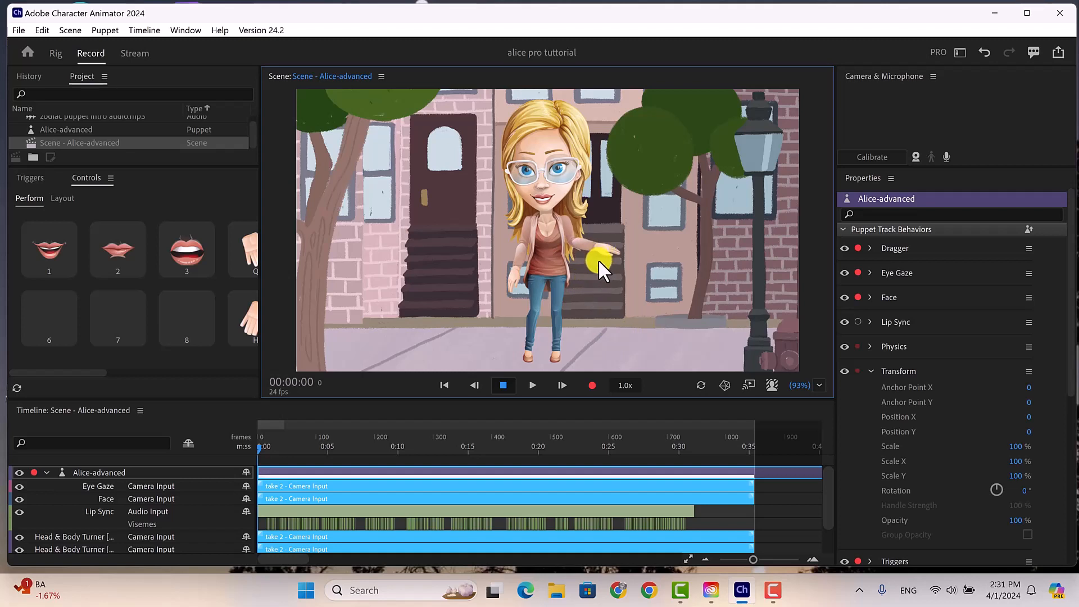
{"action": "left_click_drag", "start_coordinate": [591, 271], "coordinate": [512, 280]}
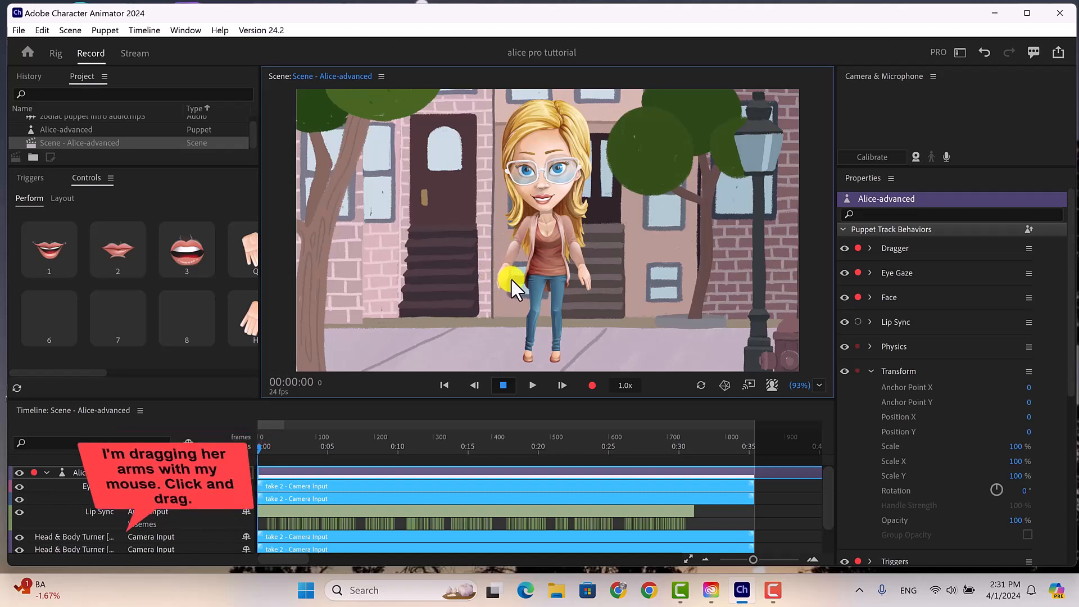
{"action": "left_click", "coordinate": [587, 278]}
{"action": "mouse_move", "coordinate": [587, 278]}
{"action": "left_mouse_down"}
{"action": "mouse_move", "coordinate": [606, 260]}
{"action": "mouse_move", "coordinate": [592, 289]}
{"action": "left_mouse_up"}
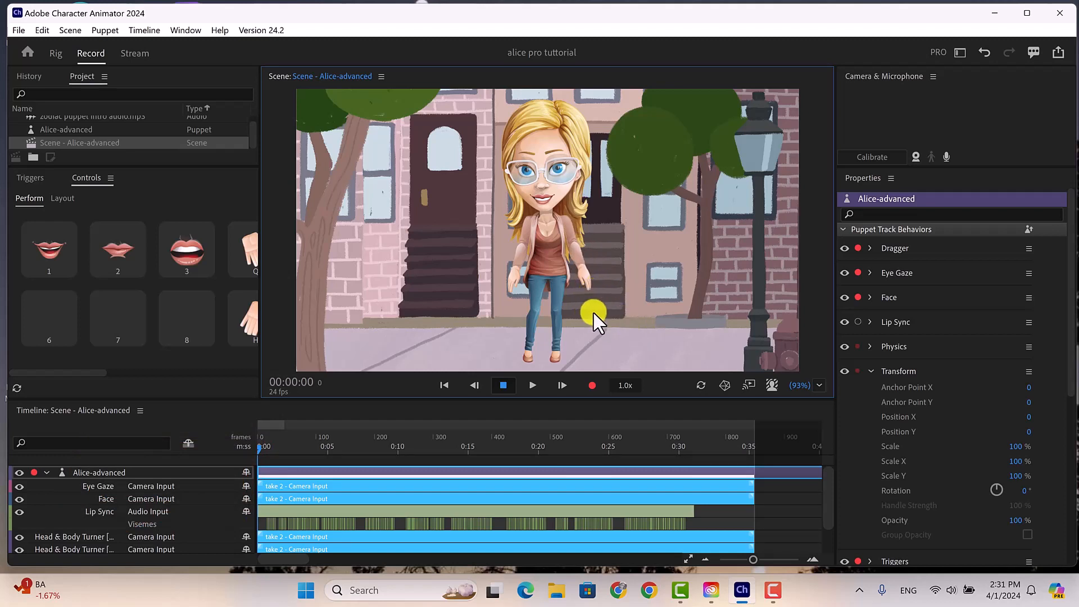
Record a Dragger take from the scene start to about 33 seconds, moving the puppet's left and right wrists to gesture during the audio
{"action": "left_click", "coordinate": [591, 385]}
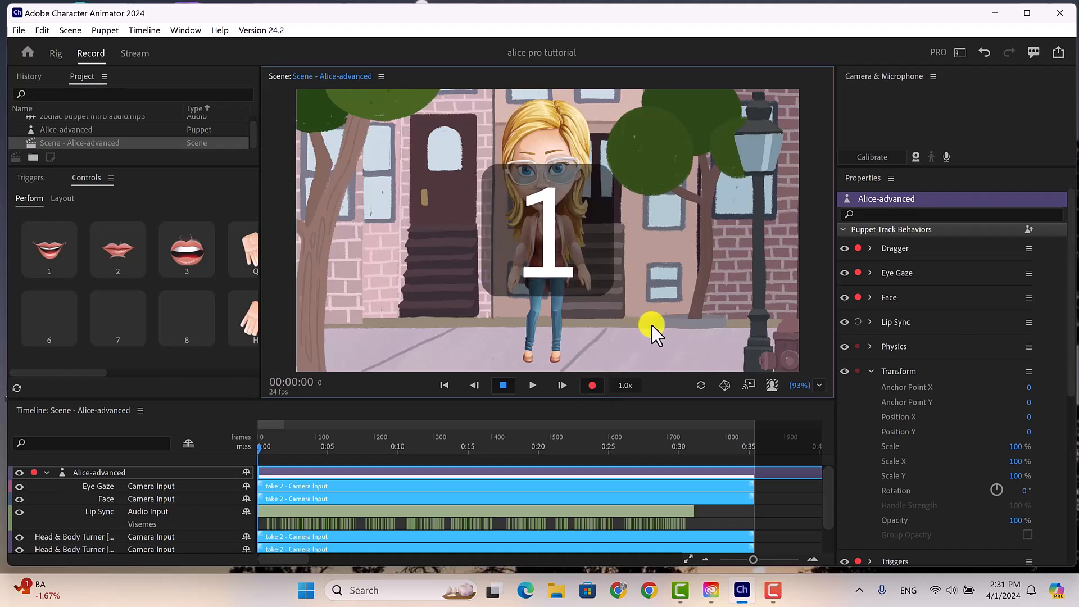
{"action": "mouse_move", "coordinate": [583, 273]}
{"action": "left_mouse_down"}
{"action": "mouse_move", "coordinate": [610, 251]}
{"action": "mouse_move", "coordinate": [586, 288]}
{"action": "left_mouse_up"}
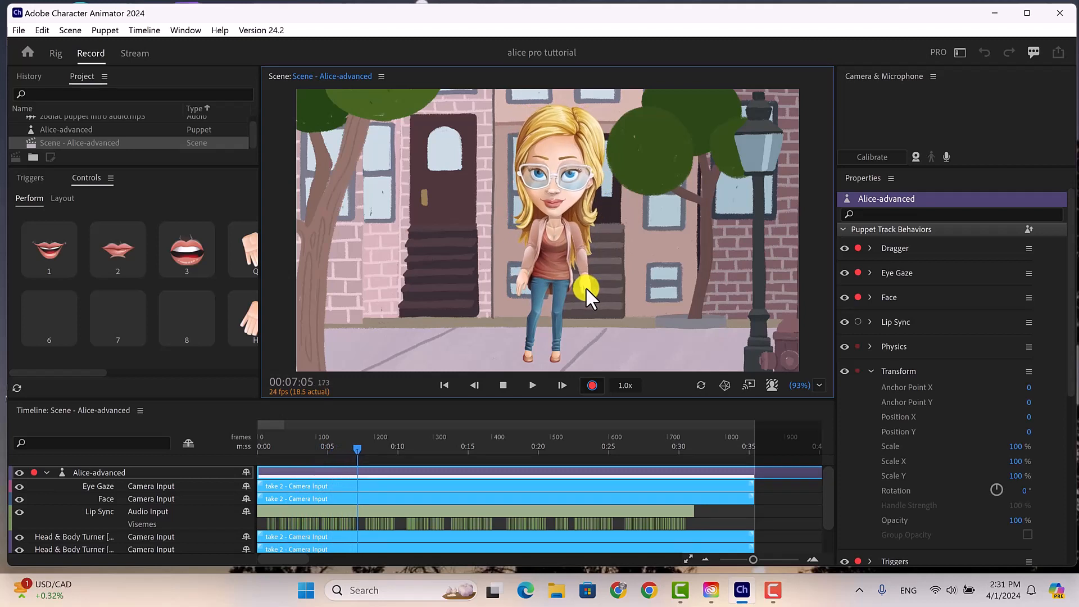
{"action": "mouse_move", "coordinate": [520, 279]}
{"action": "left_mouse_down"}
{"action": "mouse_move", "coordinate": [501, 272]}
{"action": "mouse_move", "coordinate": [558, 278]}
{"action": "mouse_move", "coordinate": [551, 262]}
{"action": "mouse_move", "coordinate": [504, 265]}
{"action": "left_mouse_up"}
{"action": "mouse_move", "coordinate": [572, 291]}
{"action": "left_mouse_down"}
{"action": "mouse_move", "coordinate": [606, 276]}
{"action": "mouse_move", "coordinate": [582, 286]}
{"action": "mouse_move", "coordinate": [598, 278]}
{"action": "mouse_move", "coordinate": [591, 288]}
{"action": "left_mouse_up"}
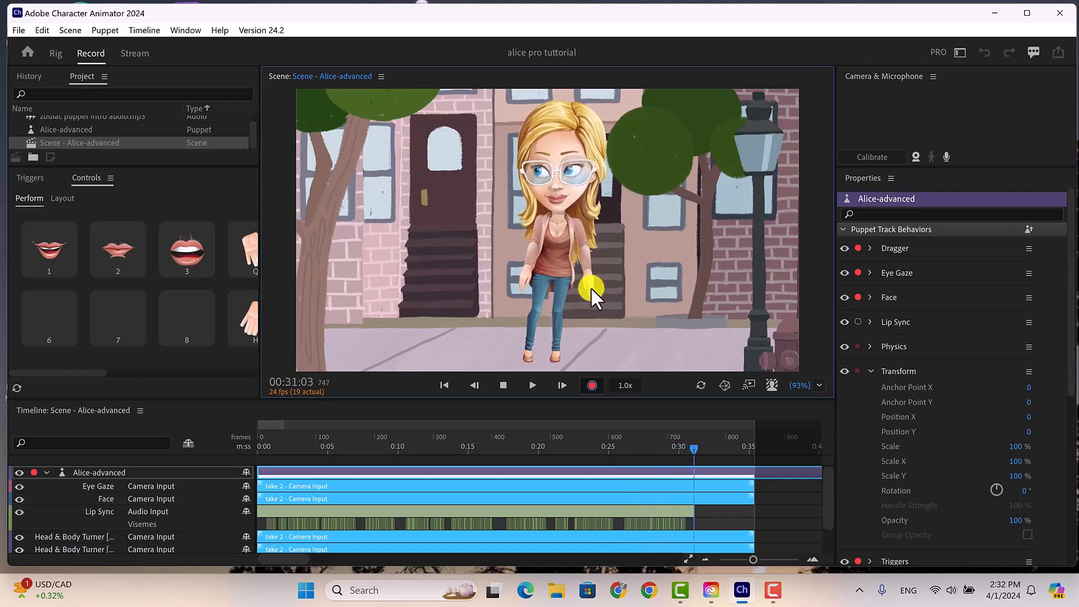
{"action": "left_click", "coordinate": [590, 385]}
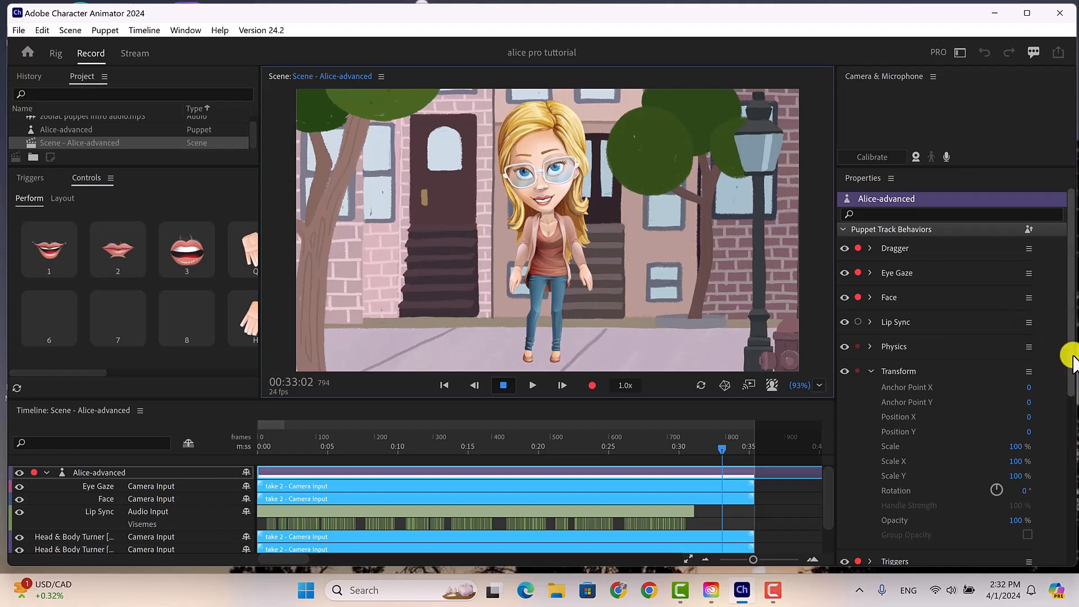
Set the Walk behavior's Body Speed to 100% and test the puppet walking left and right across the scene
{"action": "left_click_drag", "start_coordinate": [1068, 356], "coordinate": [1068, 469]}
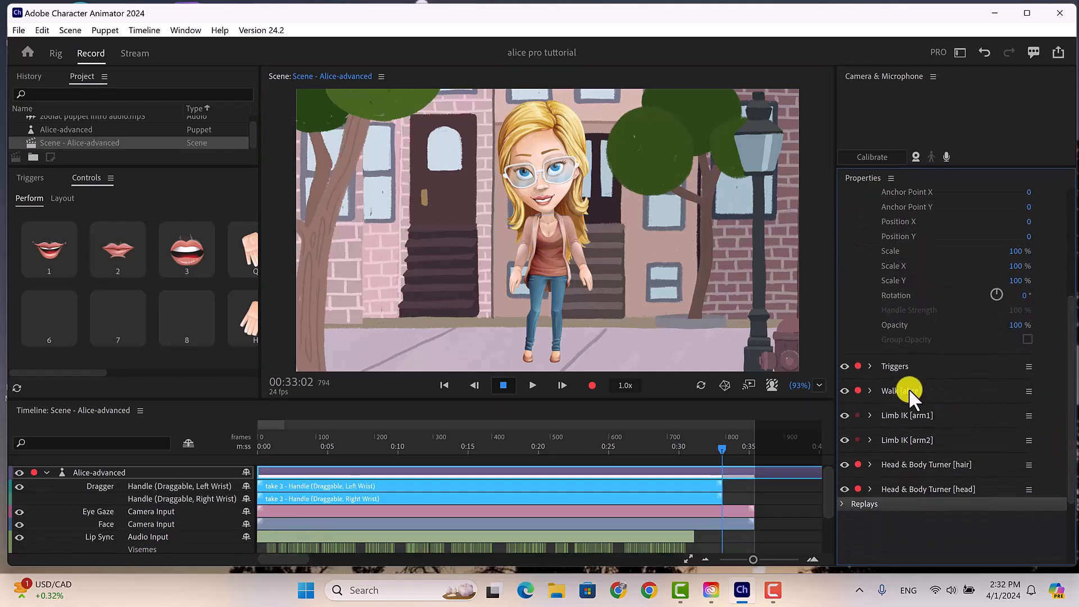
{"action": "left_click", "coordinate": [869, 391]}
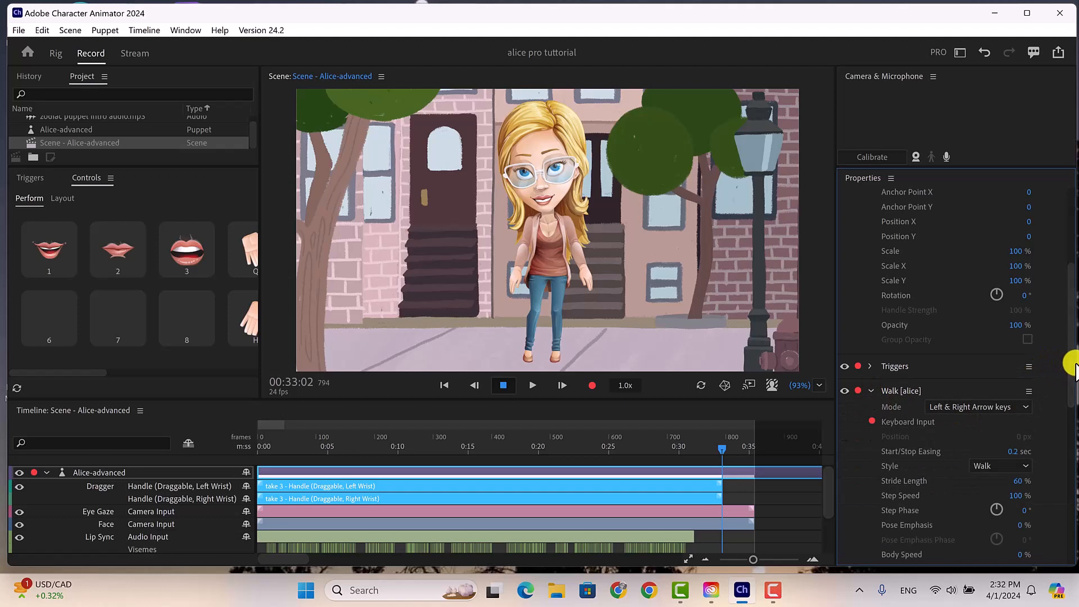
{"action": "left_click_drag", "start_coordinate": [1072, 371], "coordinate": [1068, 405]}
{"action": "scroll", "coordinate": [1067, 399], "scroll_direction": "down", "scroll_amount": 3}
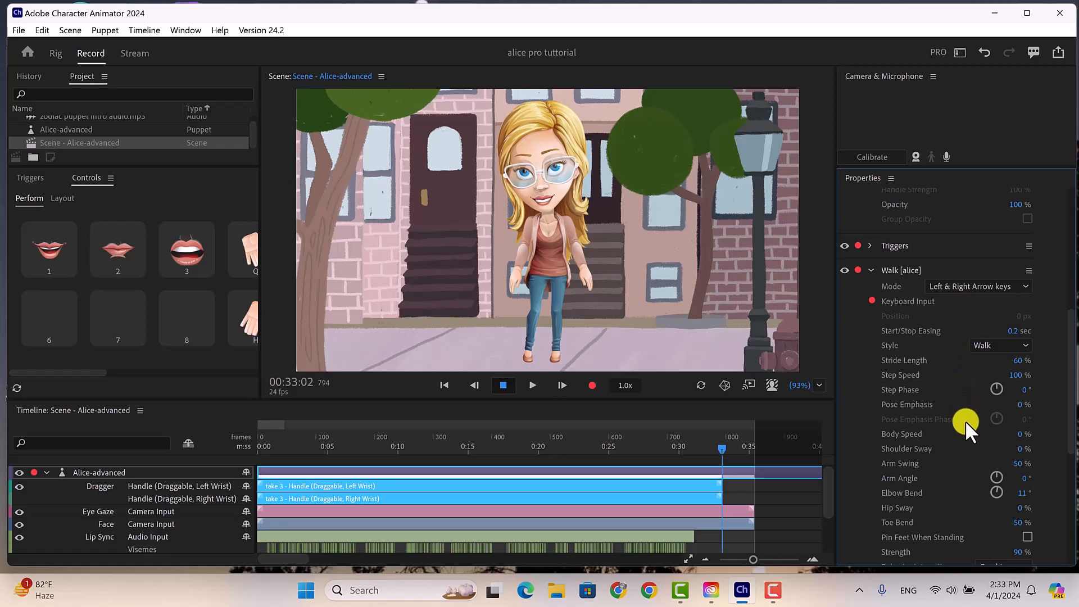
{"action": "mouse_move", "coordinate": [910, 436]}
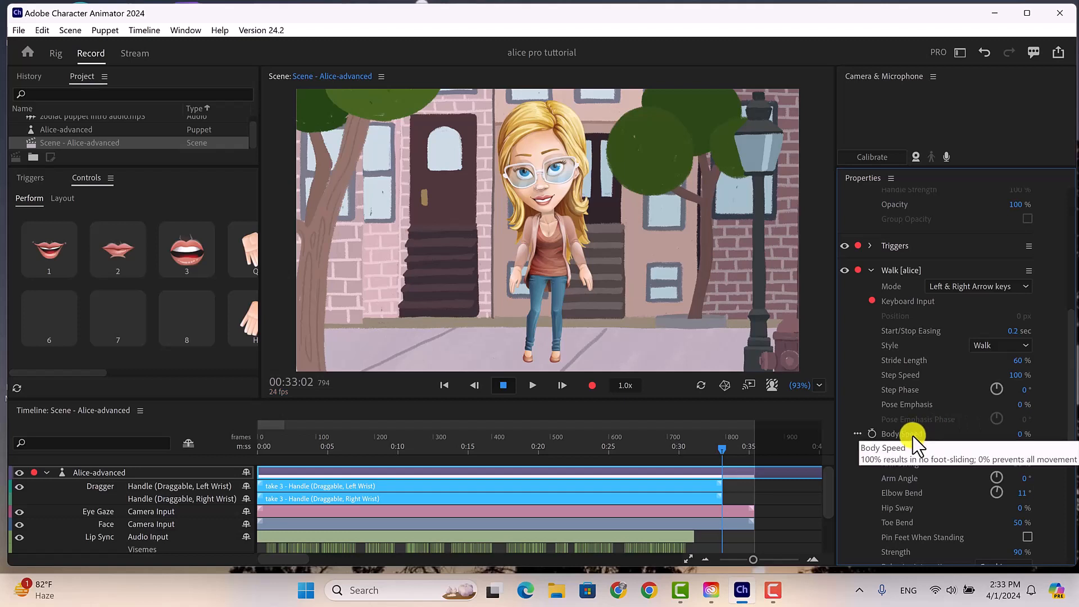
{"action": "left_click", "coordinate": [1017, 433]}
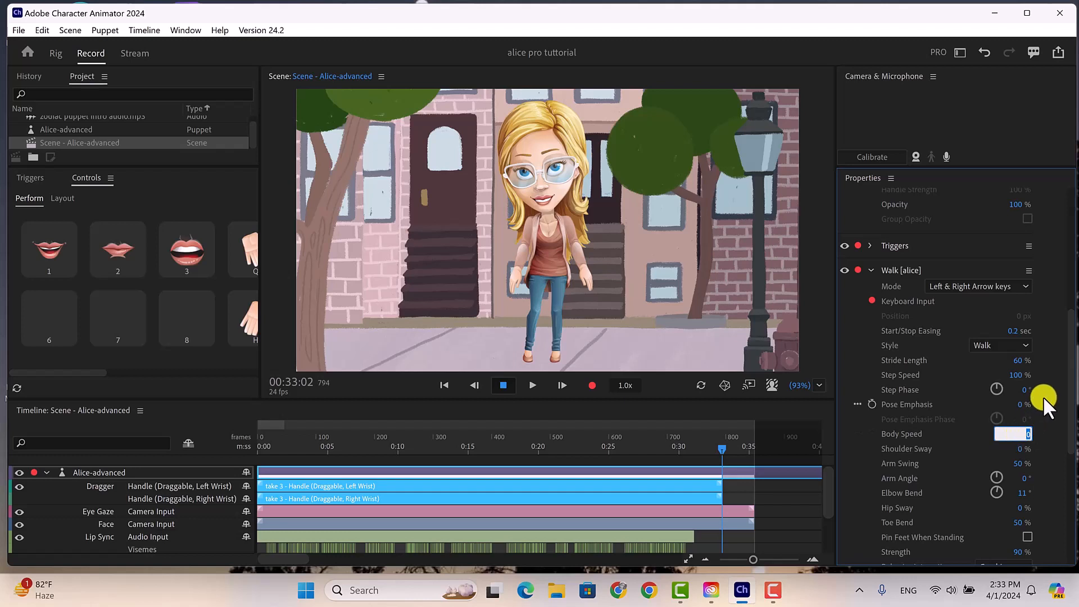
{"action": "type", "text": "100"}
{"action": "key", "text": "Return"}
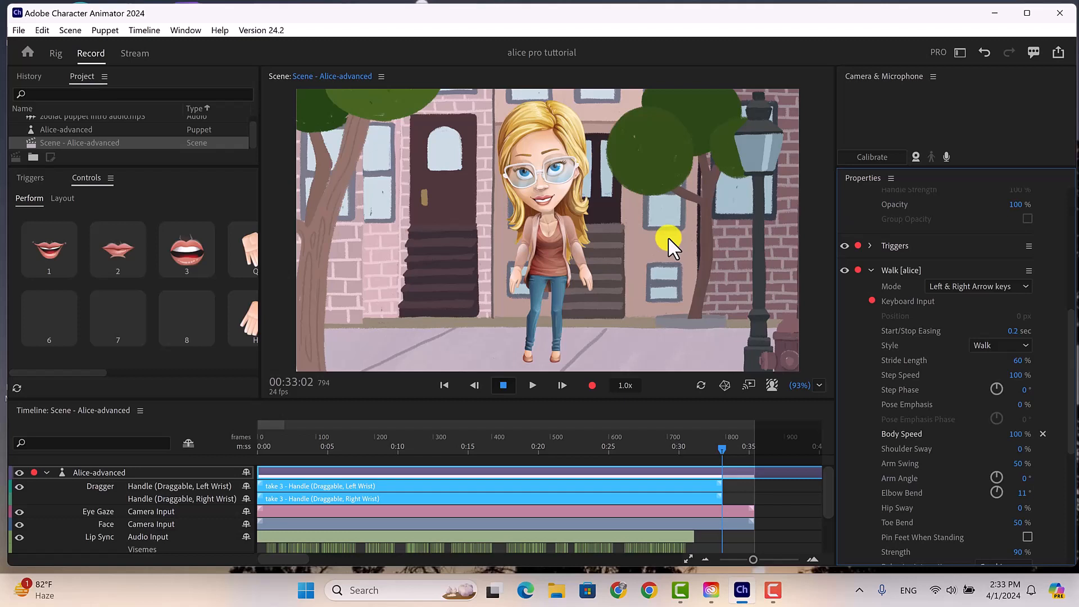
{"action": "key", "text": "Left"}
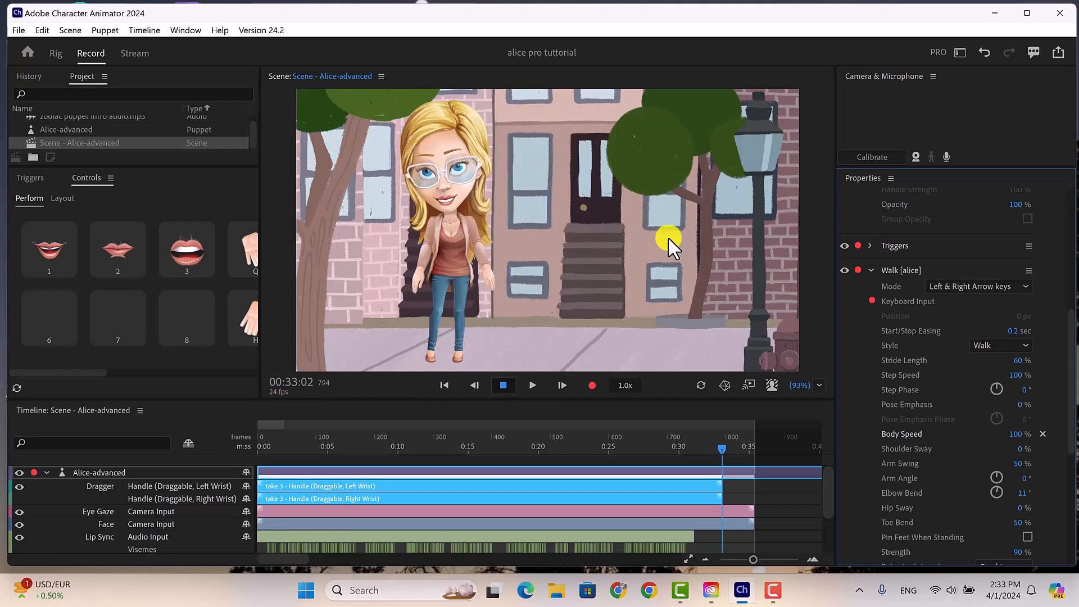
{"action": "key", "text": "Right"}
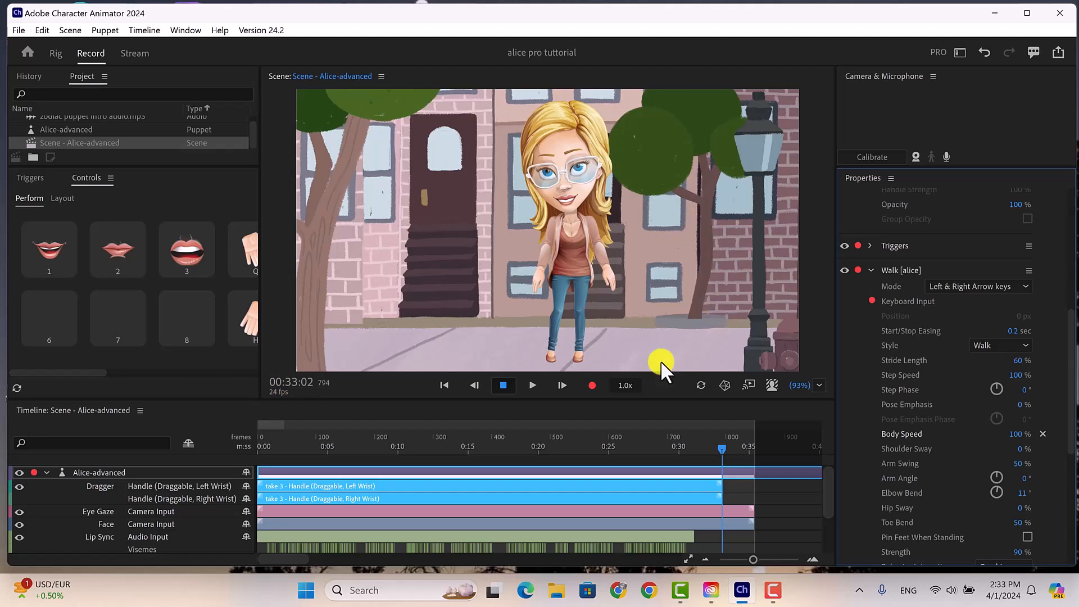
Record a keyboard-driven walk take from the scene start to about 32 seconds, walking the puppet left and back right
{"action": "left_click", "coordinate": [444, 385]}
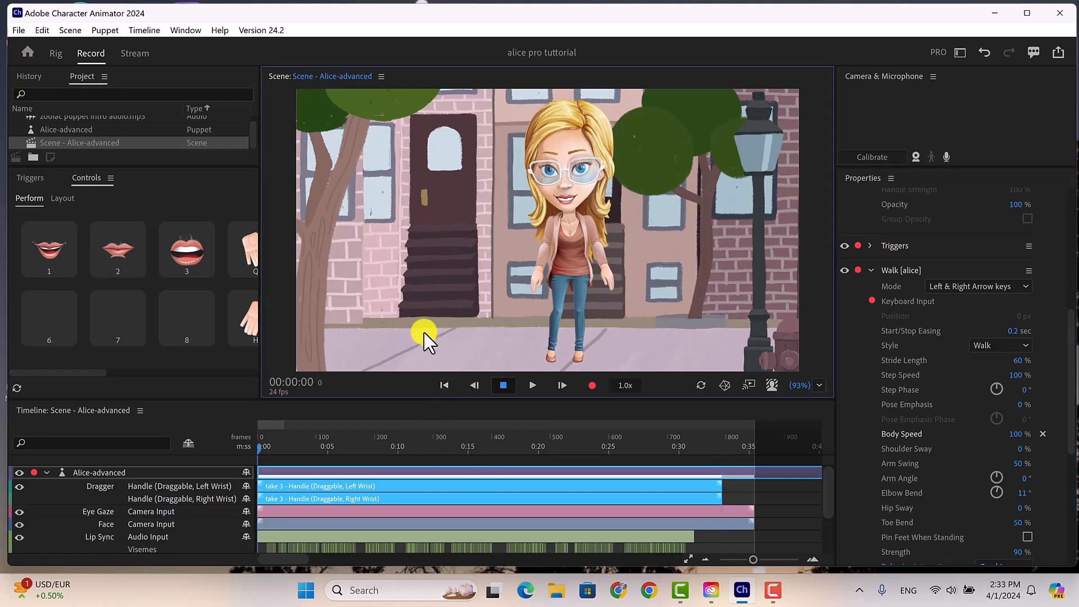
{"action": "left_click", "coordinate": [593, 385]}
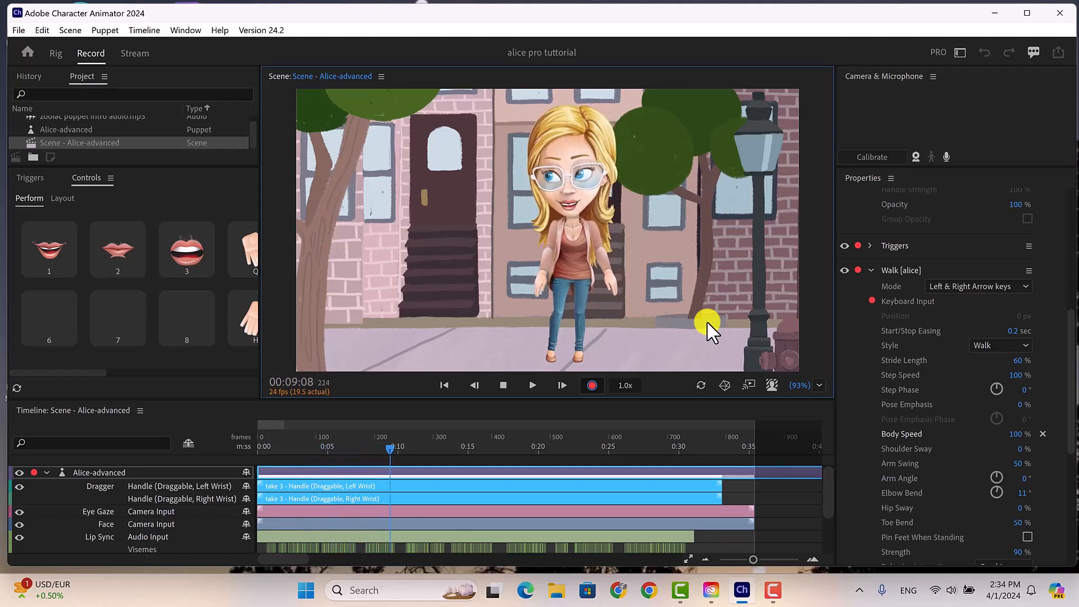
{"action": "key", "text": "Left"}
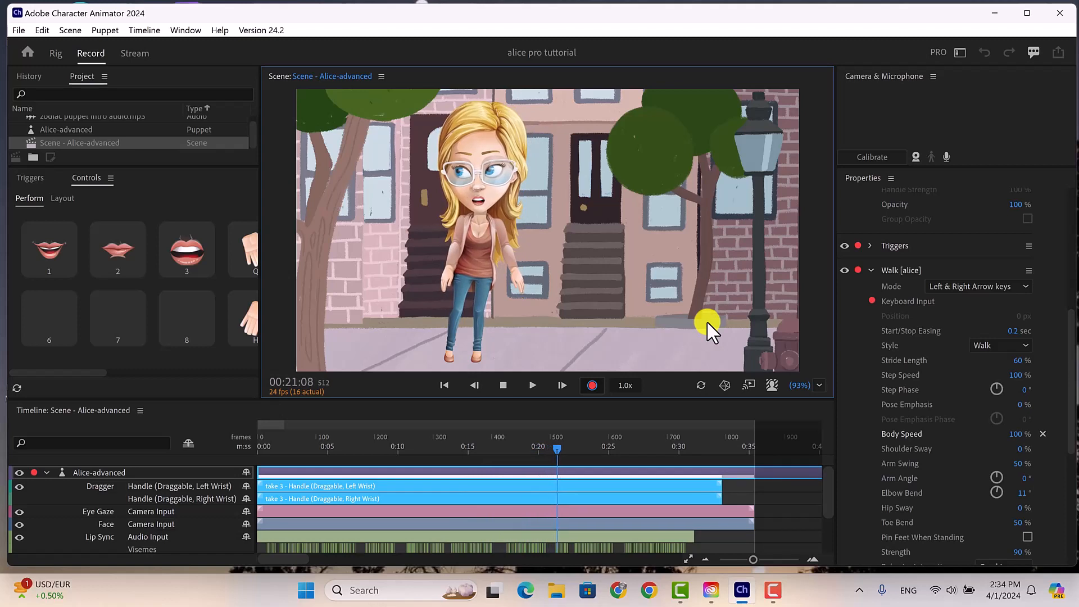
{"action": "key", "text": "Right"}
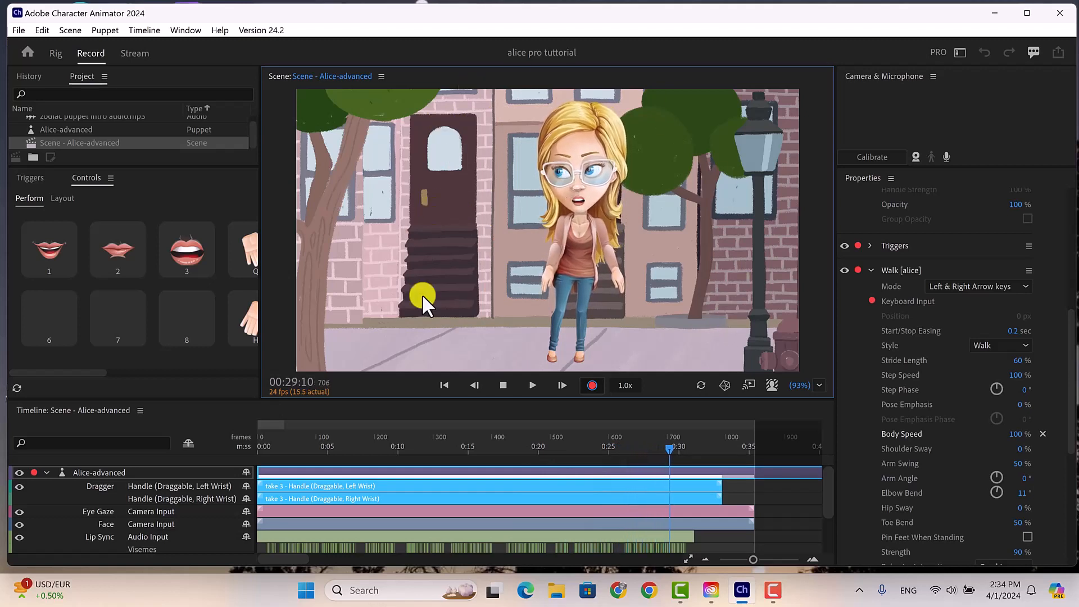
{"action": "left_click", "coordinate": [589, 386]}
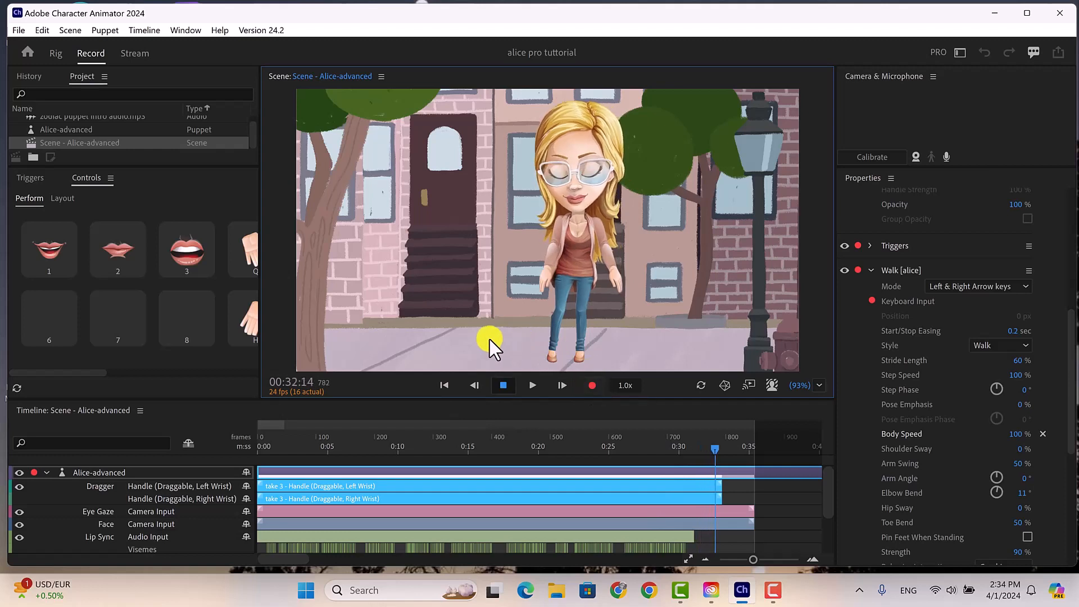
Play back the scene from the start to about 32 seconds to check the combined face, arm and walk takes
{"action": "left_click", "coordinate": [444, 386]}
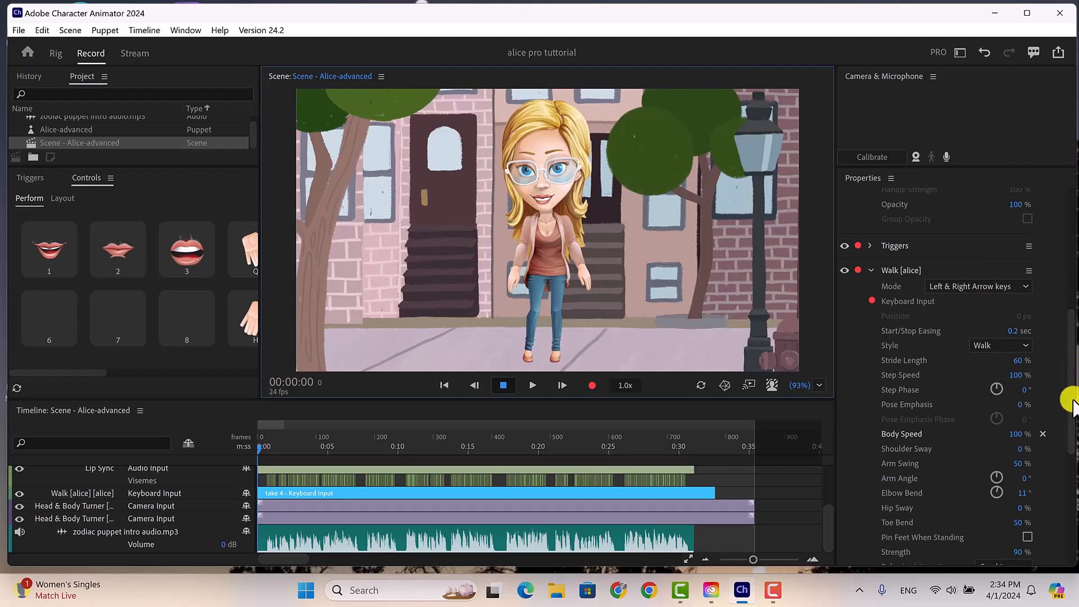
{"action": "left_click_drag", "start_coordinate": [1067, 387], "coordinate": [1070, 257]}
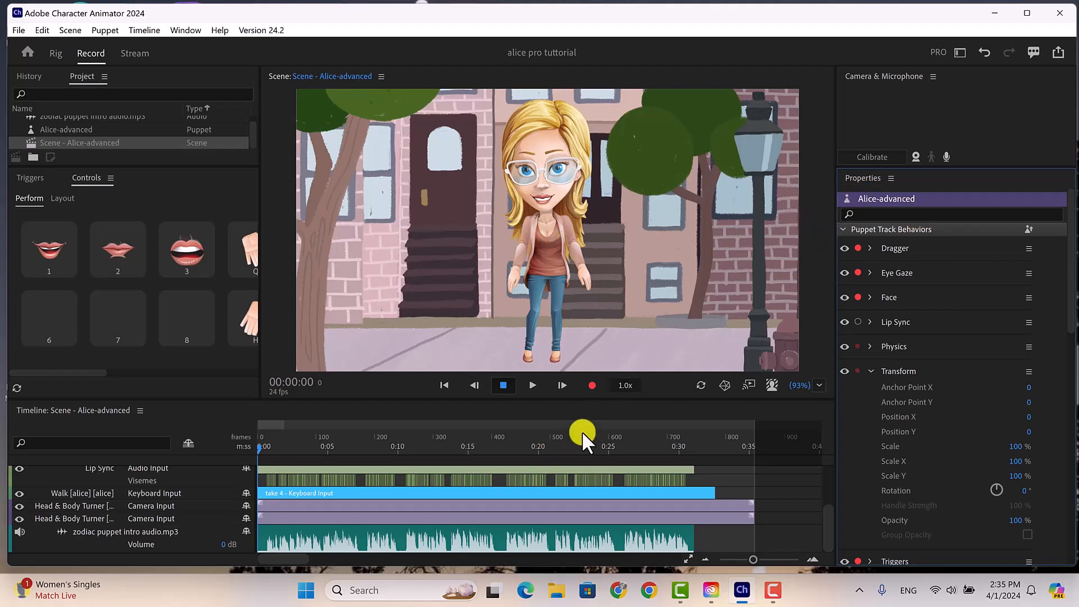
{"action": "left_click", "coordinate": [531, 387]}
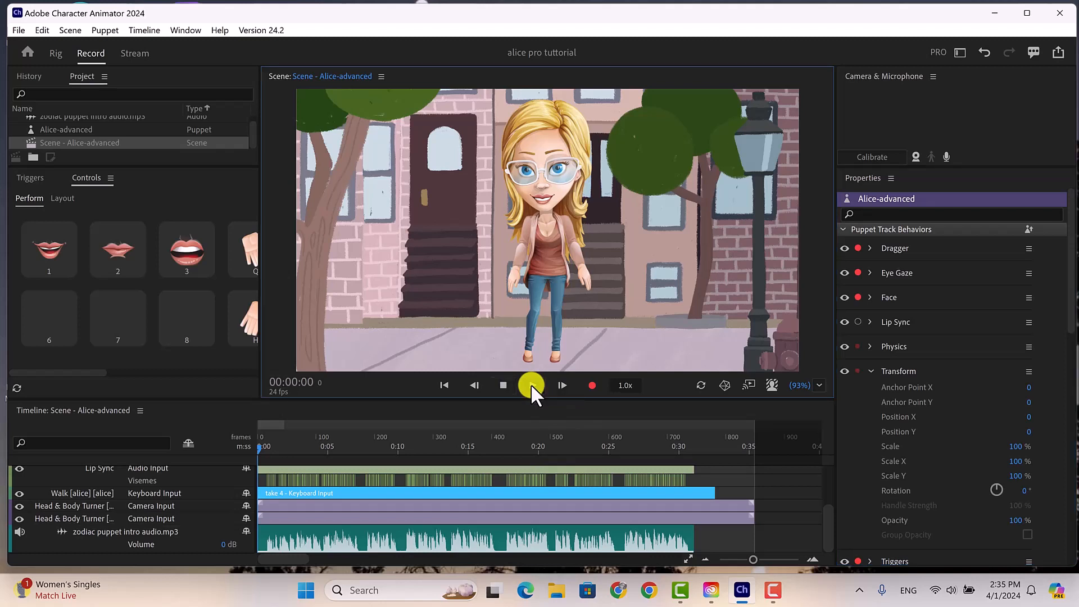
{"action": "left_click", "coordinate": [530, 383]}
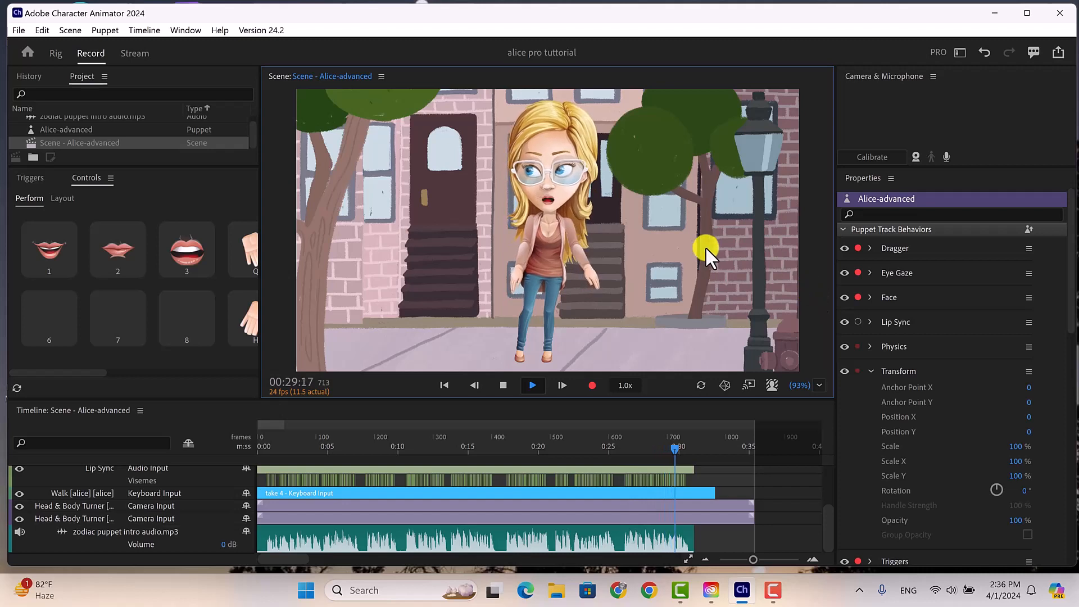
{"action": "left_click", "coordinate": [504, 385]}
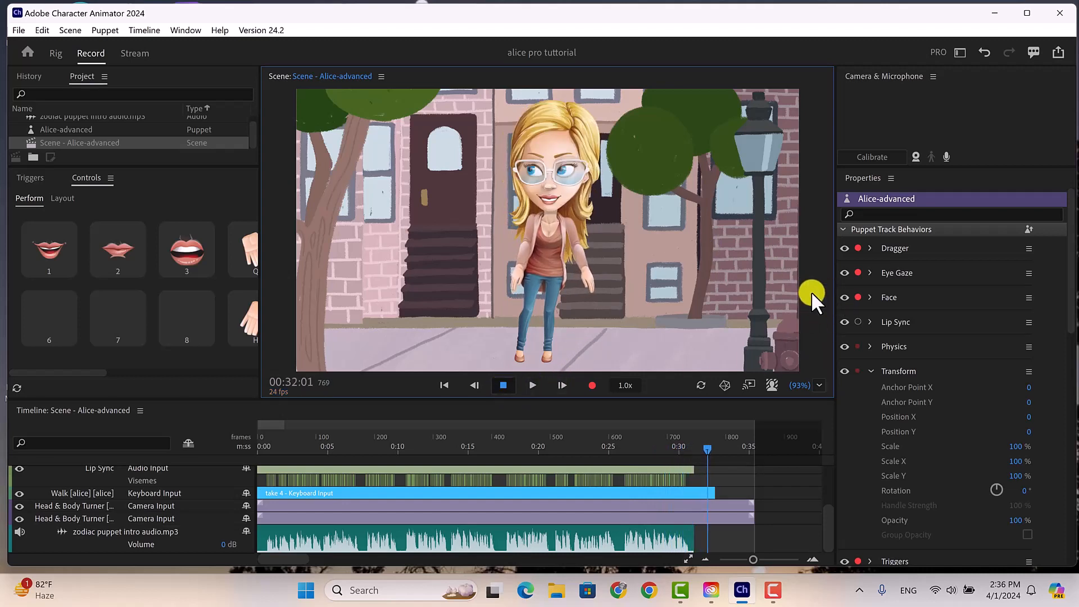